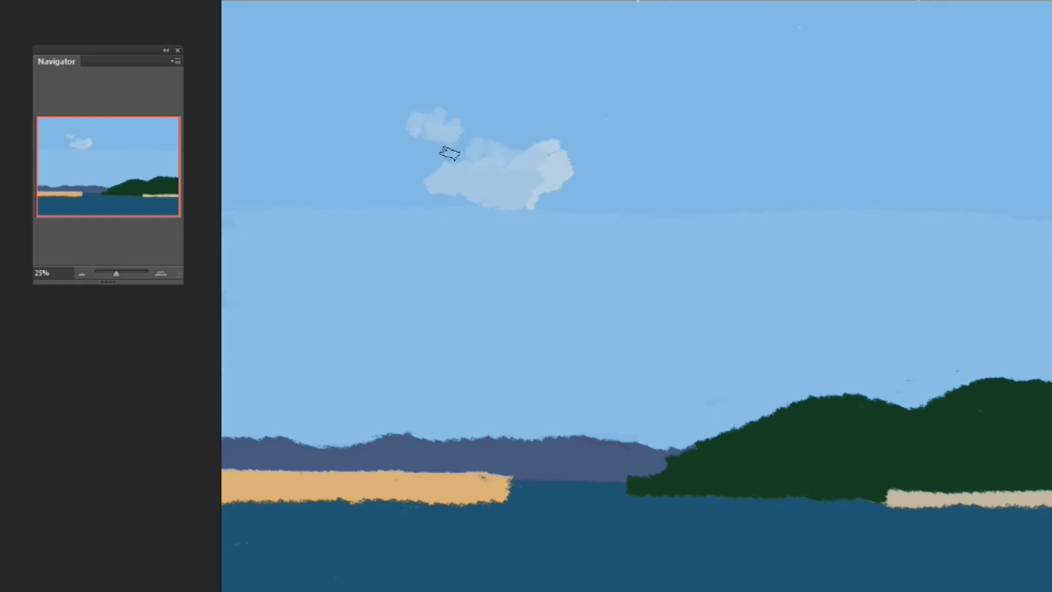
# Step: Build up the pale cloud in the upper sky with sampled cloud tones, widening it and giving it a taller peak
pyautogui.keyDown('alt'); pyautogui.click(414, 121); pyautogui.keyUp('alt')
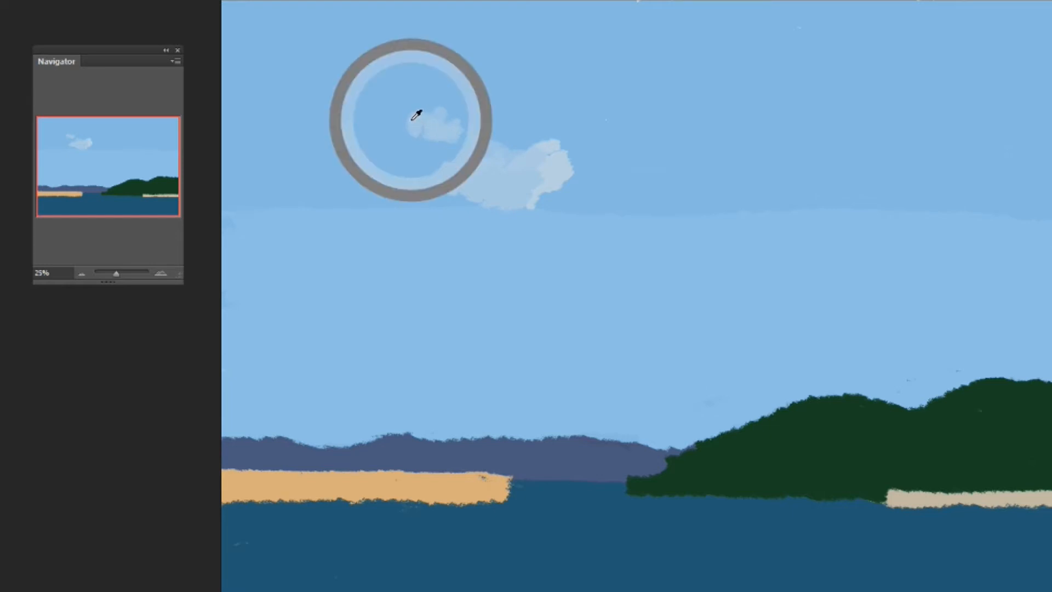
pyautogui.moveTo(421, 108); pyautogui.dragTo(420, 107)
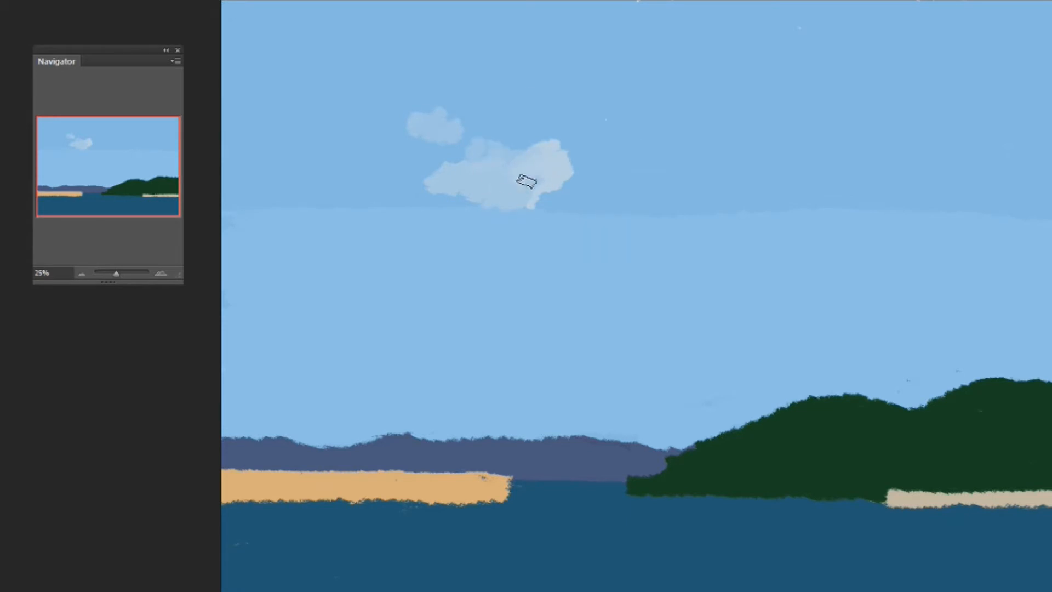
pyautogui.moveTo(554, 183)
pyautogui.mouseDown()
pyautogui.moveTo(567, 160)
pyautogui.moveTo(596, 187)
pyautogui.moveTo(511, 194)
pyautogui.moveTo(552, 212)
pyautogui.moveTo(606, 189)
pyautogui.mouseUp()
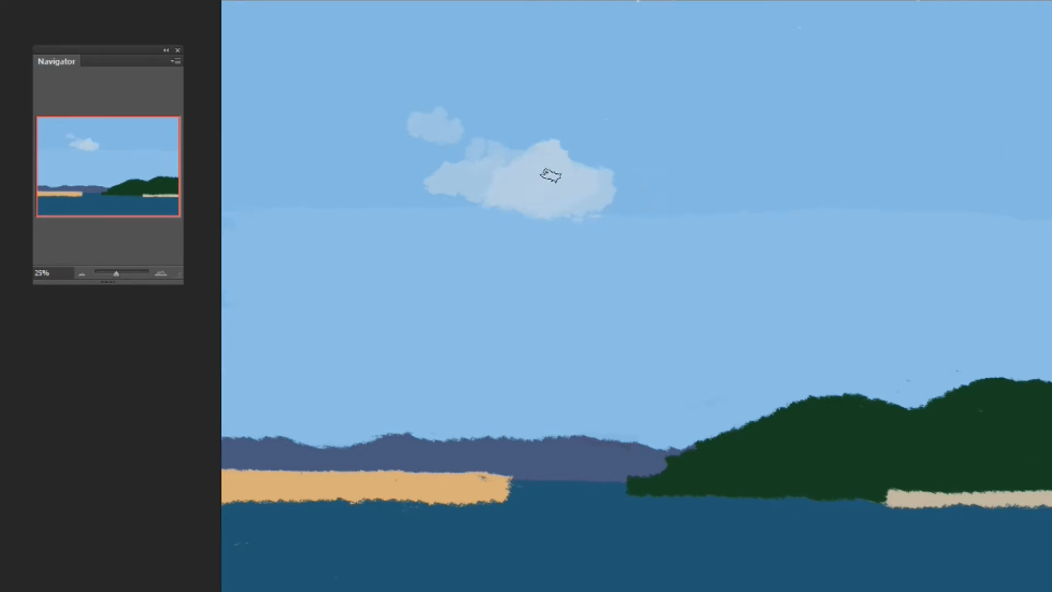
pyautogui.keyDown('alt'); pyautogui.click(553, 176); pyautogui.keyUp('alt')
pyautogui.moveTo(544, 149)
pyautogui.mouseDown()
pyautogui.moveTo(507, 171)
pyautogui.moveTo(558, 133)
pyautogui.moveTo(508, 156)
pyautogui.moveTo(539, 115)
pyautogui.moveTo(596, 106)
pyautogui.moveTo(599, 136)
pyautogui.moveTo(568, 140)
pyautogui.moveTo(625, 165)
pyautogui.moveTo(610, 148)
pyautogui.moveTo(652, 175)
pyautogui.moveTo(636, 154)
pyautogui.moveTo(563, 155)
pyautogui.moveTo(635, 167)
pyautogui.mouseUp()
pyautogui.moveTo(710, 161)
pyautogui.mouseDown()
pyautogui.moveTo(619, 140)
pyautogui.moveTo(624, 176)
pyautogui.moveTo(639, 172)
pyautogui.moveTo(618, 201)
pyautogui.moveTo(627, 212)
pyautogui.moveTo(672, 205)
pyautogui.moveTo(688, 162)
pyautogui.moveTo(489, 218)
pyautogui.moveTo(557, 223)
pyautogui.moveTo(535, 212)
pyautogui.mouseUp()
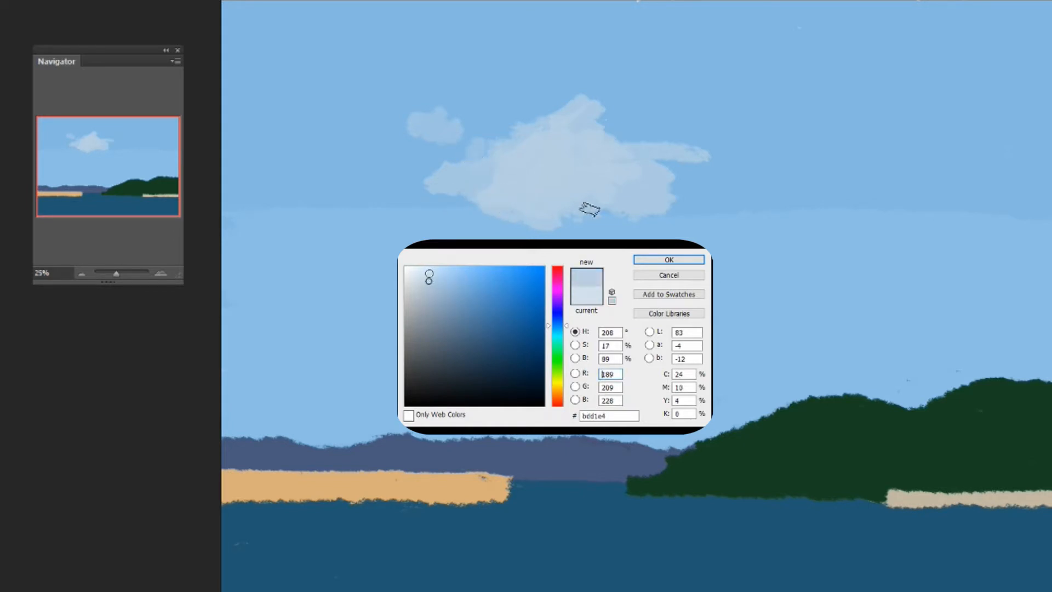
# Step: Paint the cloud into a large peaked mass with a flat base, using a lighter blue (#c6dcf0)
pyautogui.moveTo(616, 207); pyautogui.dragTo(738, 202)
pyautogui.moveTo(650, 166)
pyautogui.mouseDown()
pyautogui.moveTo(701, 166)
pyautogui.moveTo(678, 200)
pyautogui.moveTo(720, 148)
pyautogui.moveTo(579, 176)
pyautogui.mouseUp()
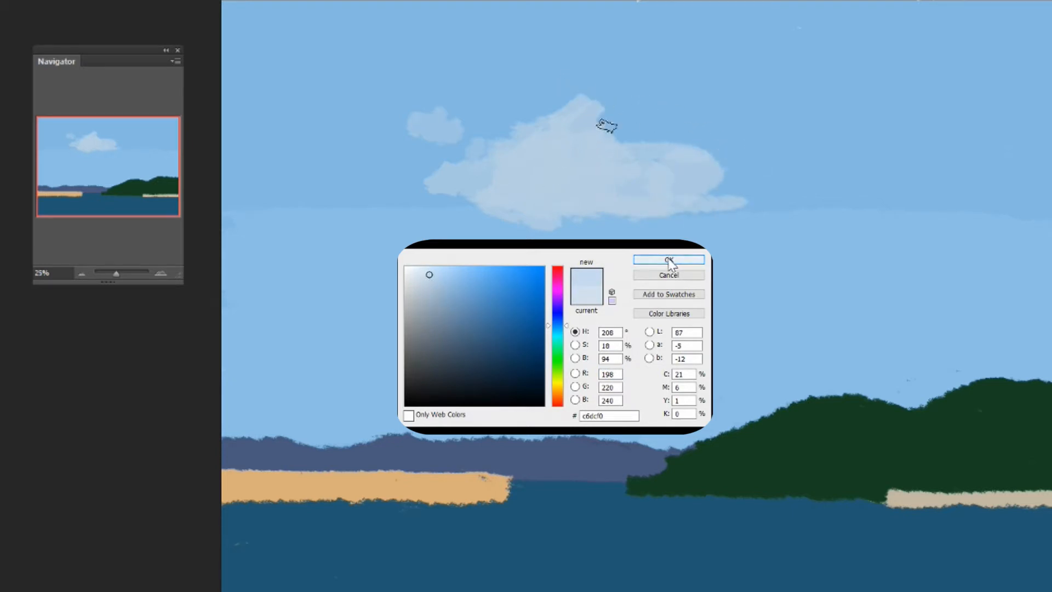
pyautogui.moveTo(616, 136)
pyautogui.mouseDown()
pyautogui.moveTo(639, 102)
pyautogui.moveTo(618, 111)
pyautogui.moveTo(616, 102)
pyautogui.moveTo(602, 120)
pyautogui.moveTo(653, 100)
pyautogui.moveTo(638, 94)
pyautogui.moveTo(638, 124)
pyautogui.moveTo(663, 138)
pyautogui.mouseUp()
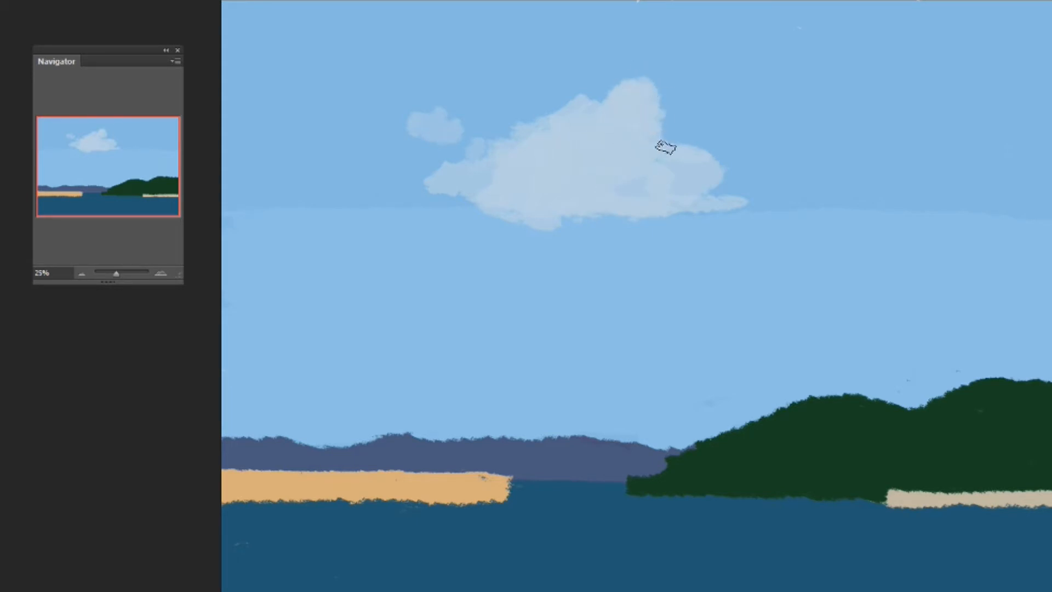
pyautogui.moveTo(650, 110)
pyautogui.mouseDown()
pyautogui.moveTo(709, 156)
pyautogui.moveTo(692, 152)
pyautogui.moveTo(656, 128)
pyautogui.moveTo(719, 132)
pyautogui.moveTo(678, 123)
pyautogui.moveTo(722, 159)
pyautogui.moveTo(666, 150)
pyautogui.moveTo(675, 158)
pyautogui.moveTo(727, 143)
pyautogui.moveTo(733, 104)
pyautogui.moveTo(746, 106)
pyautogui.moveTo(703, 175)
pyautogui.moveTo(727, 179)
pyautogui.moveTo(728, 149)
pyautogui.moveTo(744, 193)
pyautogui.moveTo(744, 172)
pyautogui.moveTo(658, 182)
pyautogui.moveTo(703, 121)
pyautogui.moveTo(733, 188)
pyautogui.moveTo(703, 148)
pyautogui.moveTo(773, 214)
pyautogui.mouseUp()
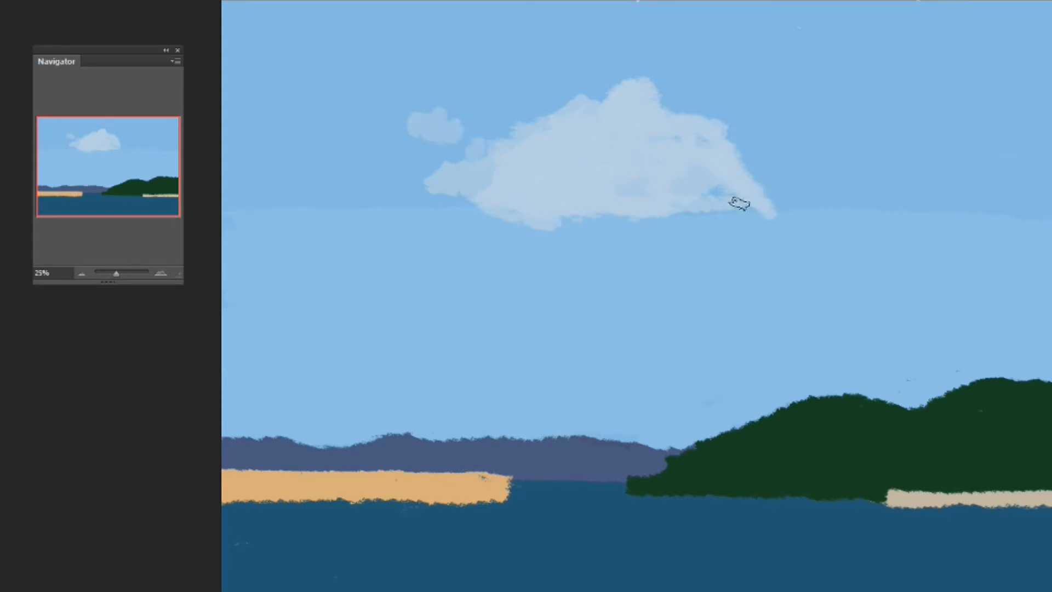
pyautogui.moveTo(547, 223)
pyautogui.mouseDown()
pyautogui.moveTo(700, 218)
pyautogui.moveTo(597, 216)
pyautogui.moveTo(720, 196)
pyautogui.moveTo(677, 167)
pyautogui.moveTo(721, 195)
pyautogui.moveTo(662, 164)
pyautogui.mouseUp()
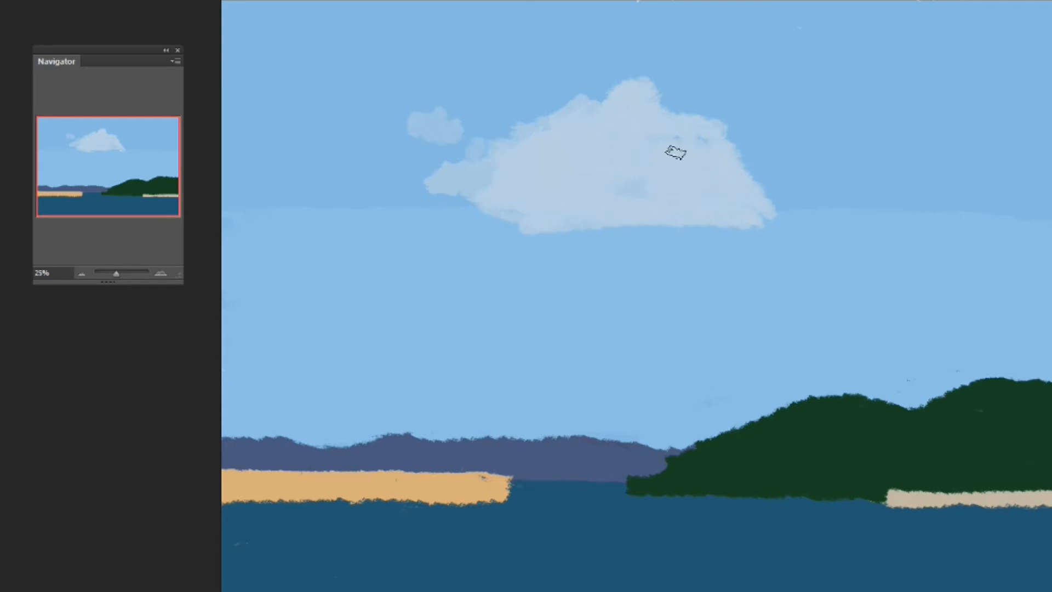
pyautogui.moveTo(418, 198)
pyautogui.mouseDown()
pyautogui.moveTo(449, 182)
pyautogui.moveTo(418, 202)
pyautogui.moveTo(442, 206)
pyautogui.moveTo(438, 218)
pyautogui.moveTo(521, 215)
pyautogui.mouseUp()
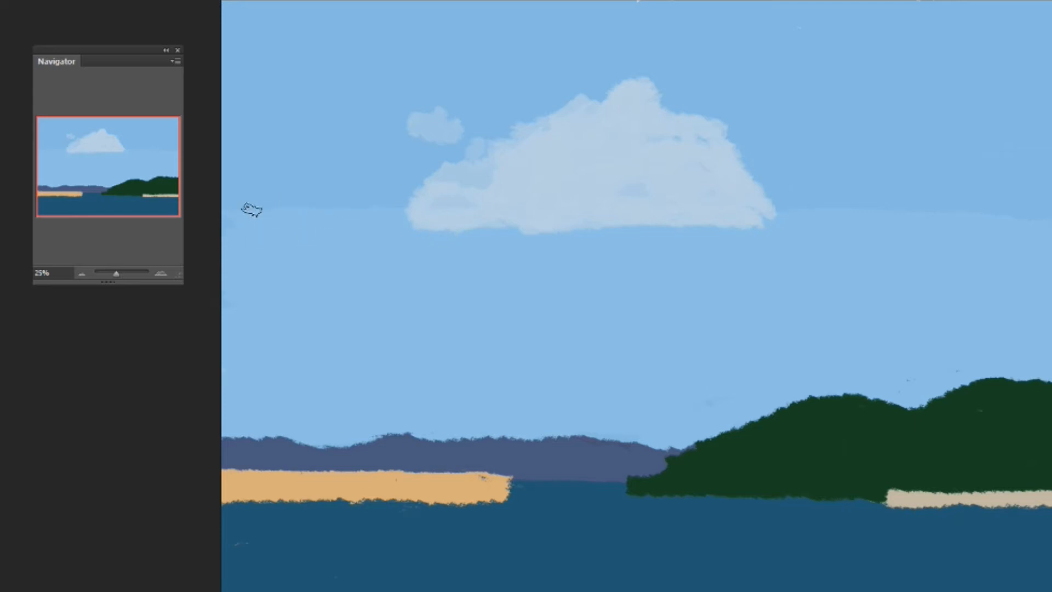
# Step: Extend the cloud into a low bank reaching both canvas edges, with a second puffy cloud at the far right
pyautogui.moveTo(306, 189)
pyautogui.mouseDown()
pyautogui.moveTo(223, 202)
pyautogui.moveTo(267, 191)
pyautogui.moveTo(348, 196)
pyautogui.mouseUp()
pyautogui.moveTo(261, 211)
pyautogui.mouseDown()
pyautogui.moveTo(340, 200)
pyautogui.moveTo(448, 207)
pyautogui.mouseUp()
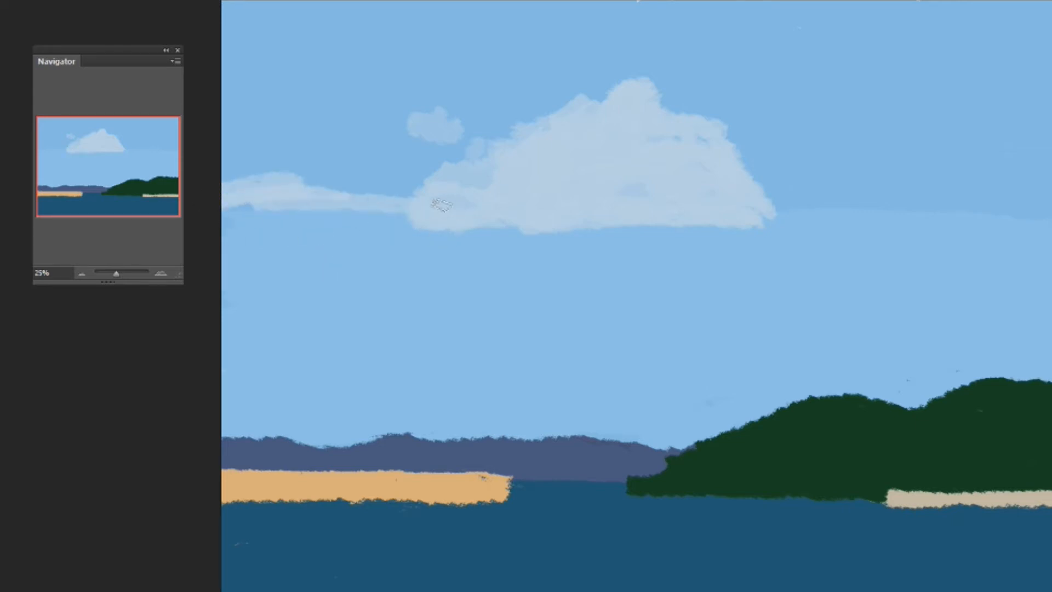
pyautogui.moveTo(361, 209)
pyautogui.mouseDown()
pyautogui.moveTo(418, 208)
pyautogui.moveTo(233, 205)
pyautogui.moveTo(367, 203)
pyautogui.mouseUp()
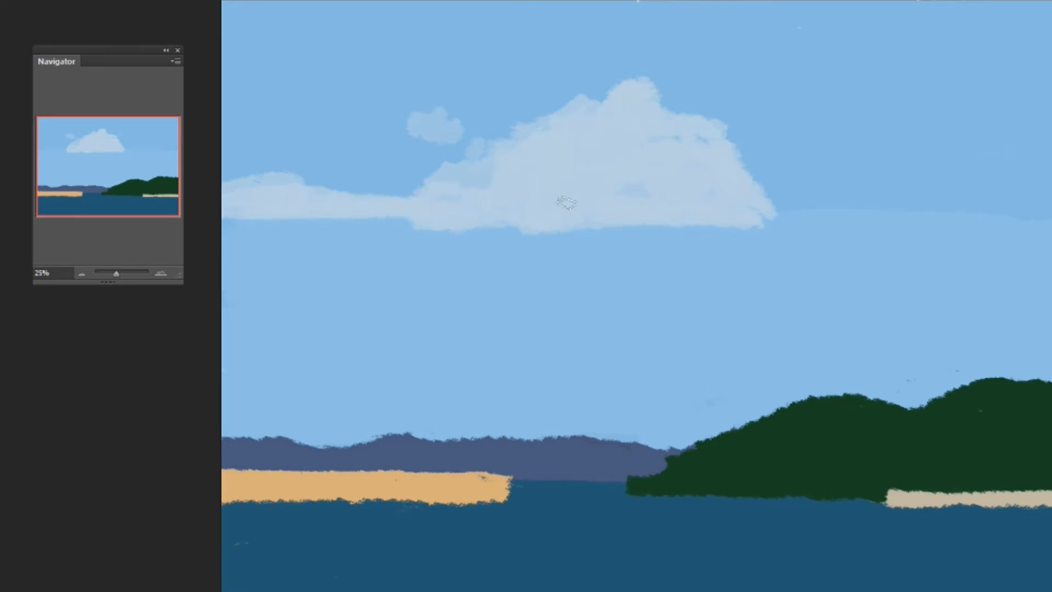
pyautogui.moveTo(750, 184)
pyautogui.mouseDown()
pyautogui.moveTo(797, 182)
pyautogui.moveTo(818, 186)
pyautogui.moveTo(817, 201)
pyautogui.moveTo(781, 198)
pyautogui.moveTo(854, 202)
pyautogui.moveTo(737, 205)
pyautogui.moveTo(897, 214)
pyautogui.moveTo(720, 210)
pyautogui.moveTo(958, 216)
pyautogui.mouseUp()
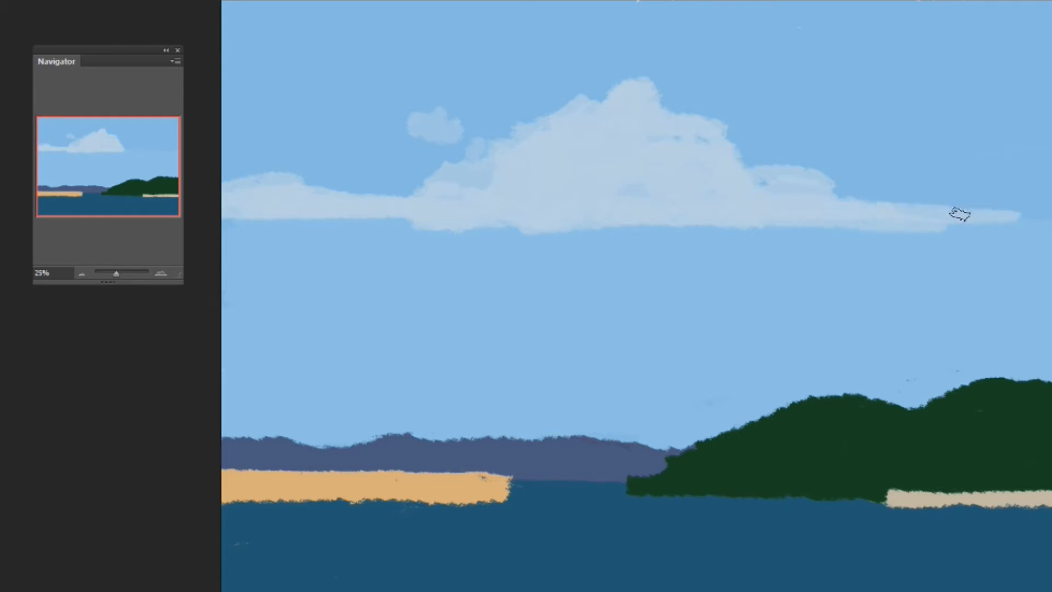
pyautogui.moveTo(1050, 221); pyautogui.dragTo(975, 217)
pyautogui.moveTo(874, 206)
pyautogui.mouseDown()
pyautogui.moveTo(963, 179)
pyautogui.moveTo(905, 200)
pyautogui.moveTo(982, 181)
pyautogui.moveTo(996, 197)
pyautogui.moveTo(951, 199)
pyautogui.moveTo(1046, 215)
pyautogui.moveTo(954, 199)
pyautogui.moveTo(1036, 207)
pyautogui.moveTo(873, 213)
pyautogui.moveTo(984, 211)
pyautogui.moveTo(953, 198)
pyautogui.moveTo(987, 218)
pyautogui.moveTo(949, 139)
pyautogui.moveTo(987, 186)
pyautogui.moveTo(967, 178)
pyautogui.moveTo(1042, 167)
pyautogui.moveTo(999, 164)
pyautogui.moveTo(1030, 180)
pyautogui.moveTo(1030, 202)
pyautogui.moveTo(1022, 186)
pyautogui.moveTo(1043, 174)
pyautogui.moveTo(1047, 207)
pyautogui.mouseUp()
pyautogui.moveTo(940, 215); pyautogui.dragTo(1008, 227)
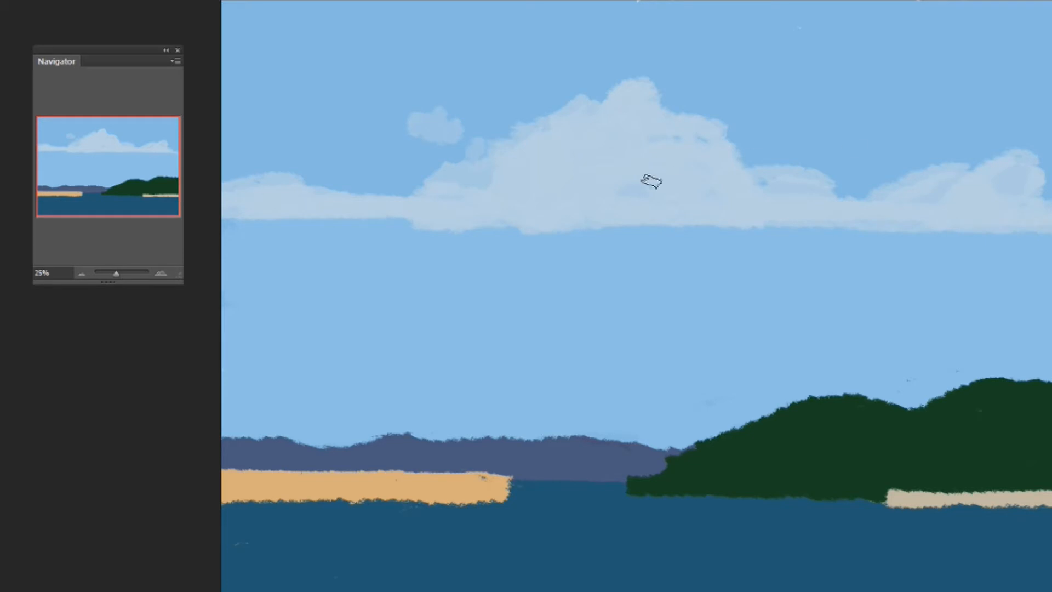
# Step: Thicken the underside of the cloud bank from below the main peak to the right canvas edge
pyautogui.moveTo(577, 222); pyautogui.dragTo(967, 244)
pyautogui.moveTo(641, 230); pyautogui.dragTo(1047, 250)
pyautogui.moveTo(801, 225)
pyautogui.mouseDown()
pyautogui.moveTo(943, 221)
pyautogui.moveTo(1047, 237)
pyautogui.mouseUp()
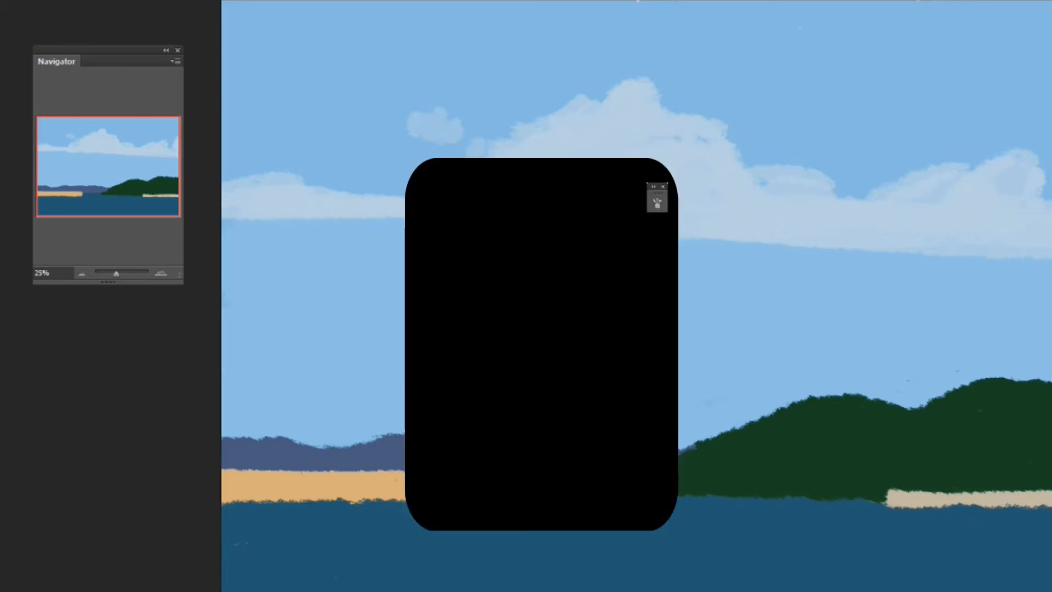
# Step: Open the brush tip settings and toggle Scattering on the 66 px brush to try its effect
pyautogui.click(658, 204)
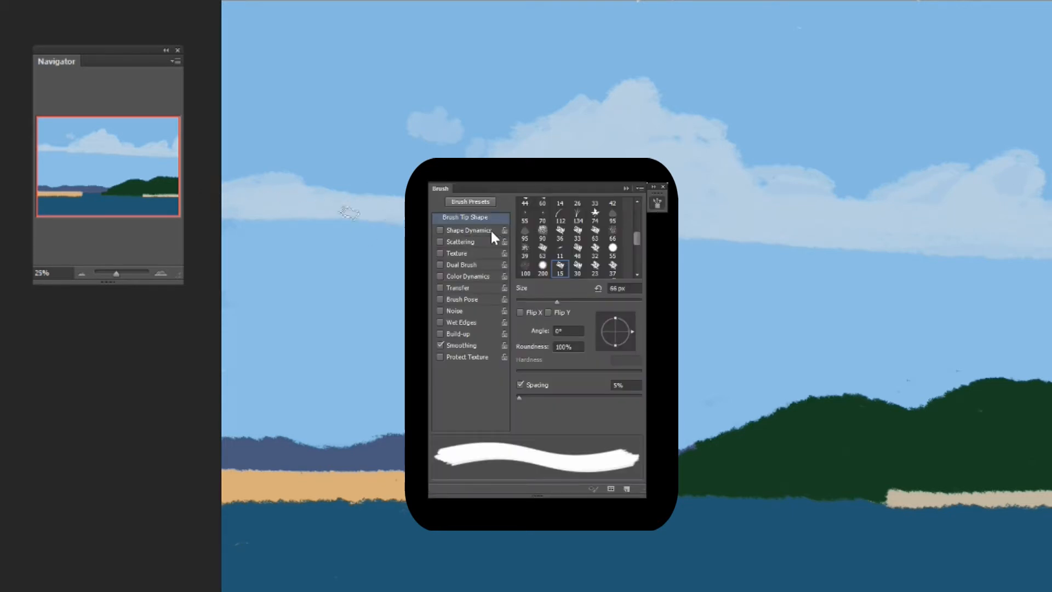
pyautogui.click(439, 241)
pyautogui.click(439, 241)
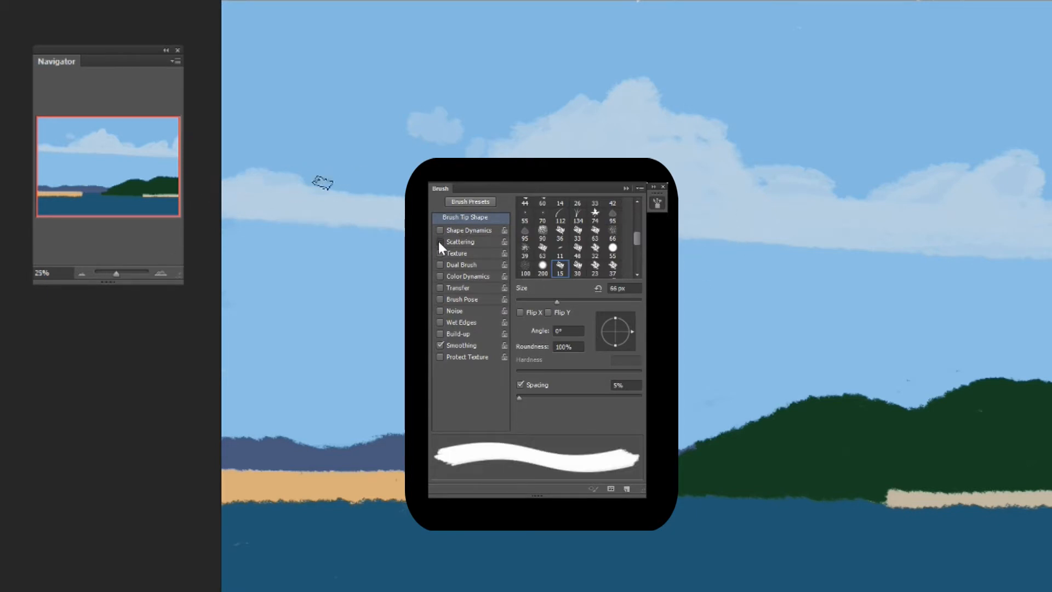
pyautogui.click(439, 241)
pyautogui.click(439, 242)
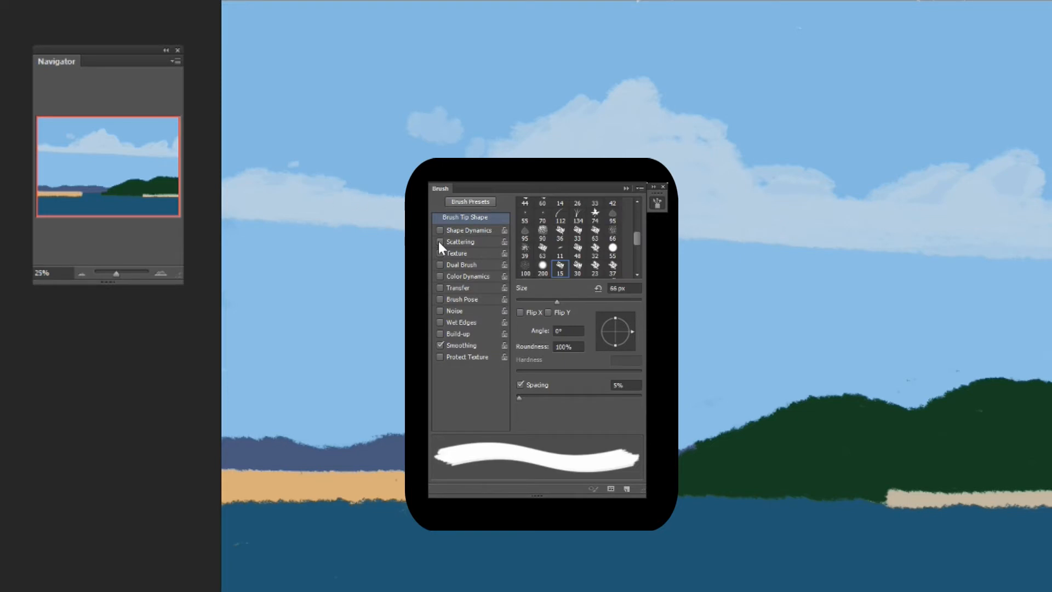
pyautogui.click(440, 242)
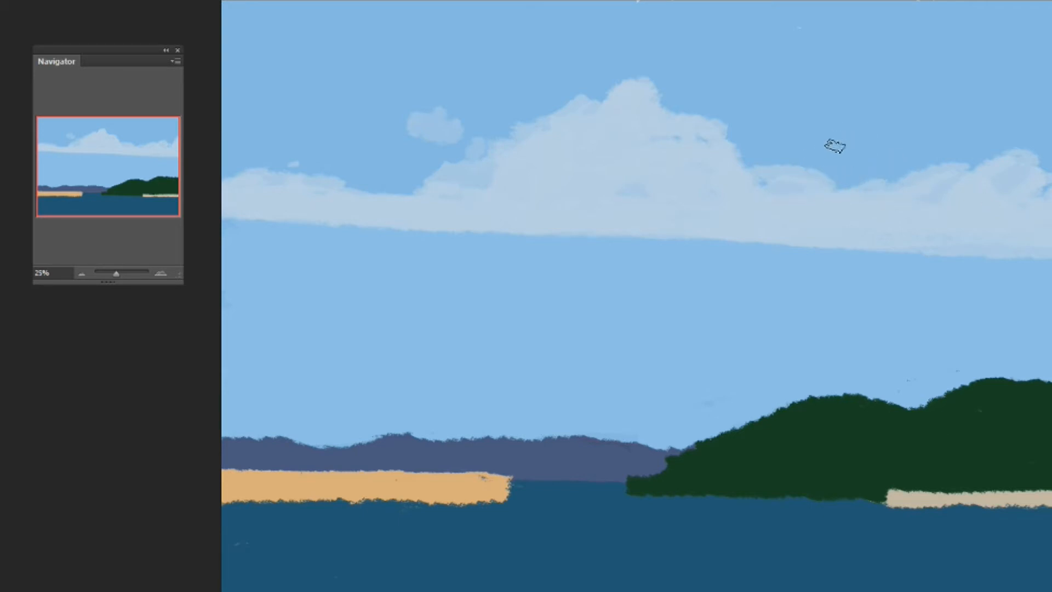
# Step: Carve a gap between the main cloud and the far-right cloud with sampled sky blue, rounding the clouds' facing edges
pyautogui.keyDown('alt'); pyautogui.click(848, 151); pyautogui.keyUp('alt')
pyautogui.moveTo(855, 177)
pyautogui.mouseDown()
pyautogui.moveTo(904, 183)
pyautogui.moveTo(846, 191)
pyautogui.moveTo(856, 211)
pyautogui.mouseUp()
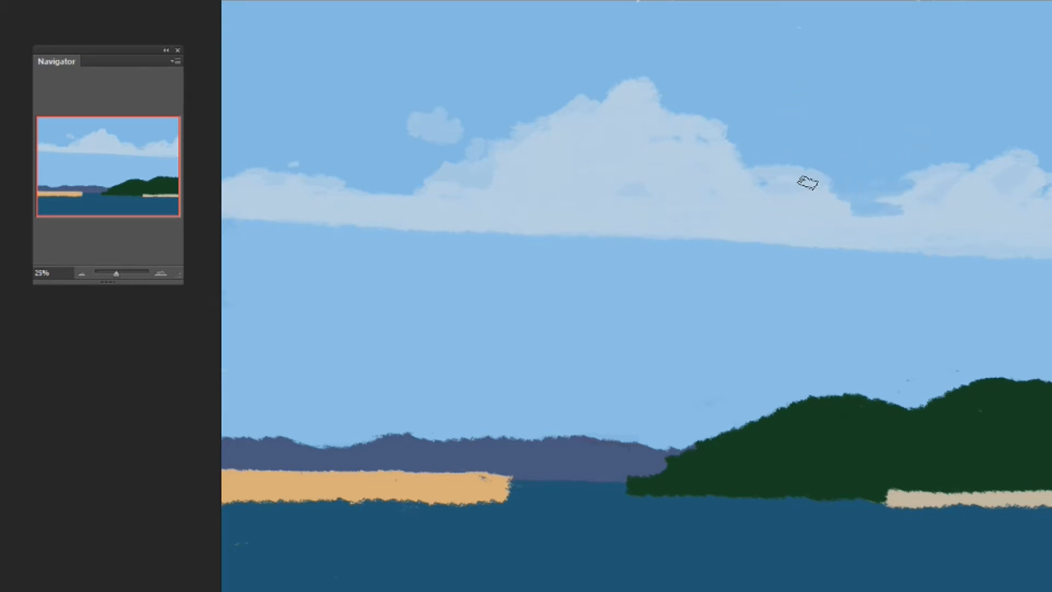
pyautogui.moveTo(899, 211)
pyautogui.mouseDown()
pyautogui.moveTo(934, 178)
pyautogui.moveTo(884, 223)
pyautogui.moveTo(927, 186)
pyautogui.moveTo(848, 218)
pyautogui.moveTo(915, 208)
pyautogui.moveTo(890, 205)
pyautogui.moveTo(979, 171)
pyautogui.mouseUp()
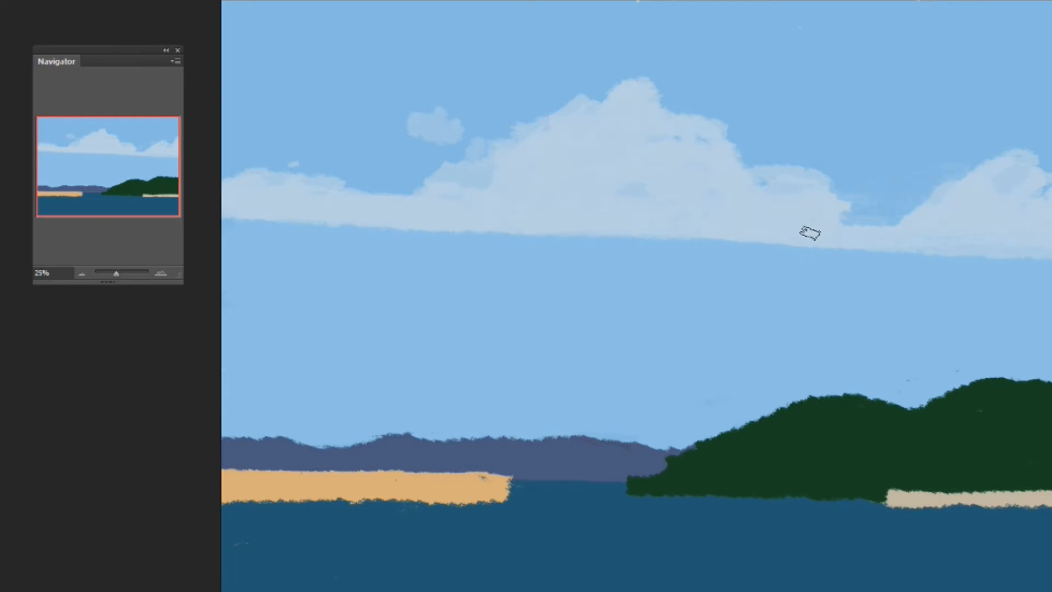
pyautogui.moveTo(856, 207); pyautogui.dragTo(836, 206)
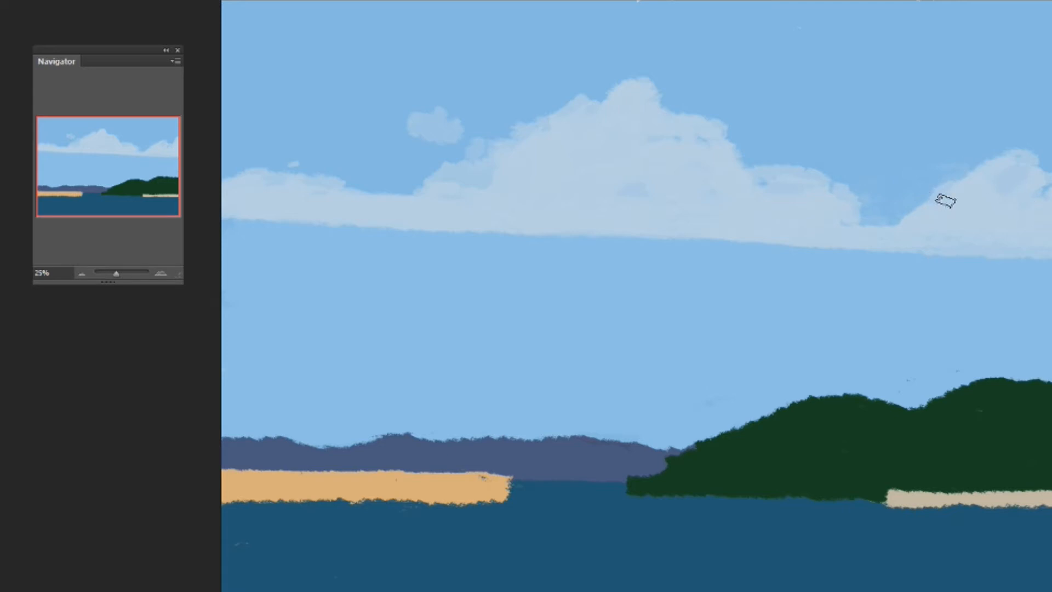
pyautogui.moveTo(896, 217); pyautogui.dragTo(914, 218)
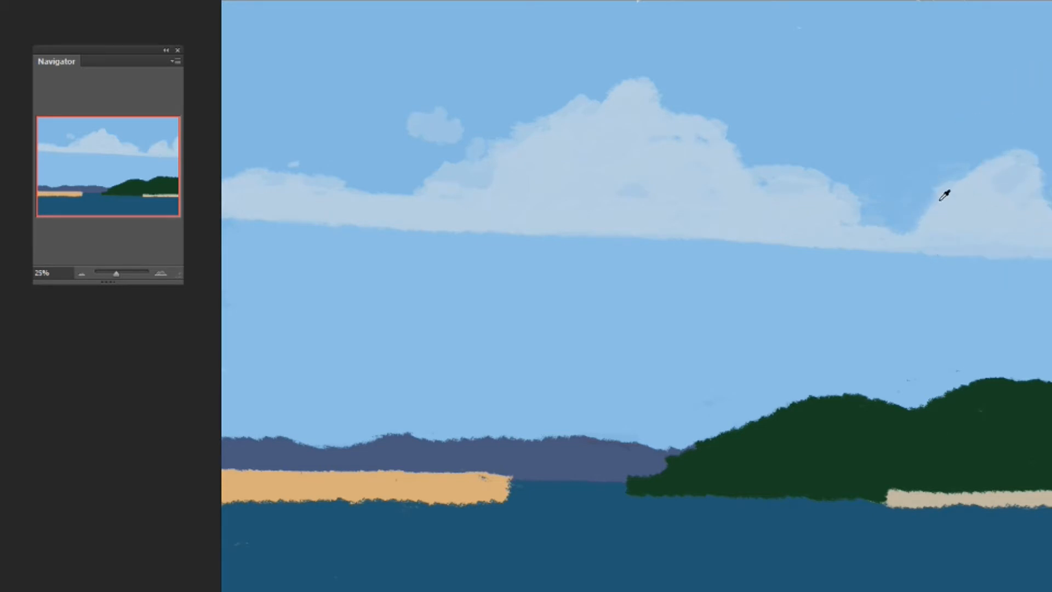
pyautogui.press('l')
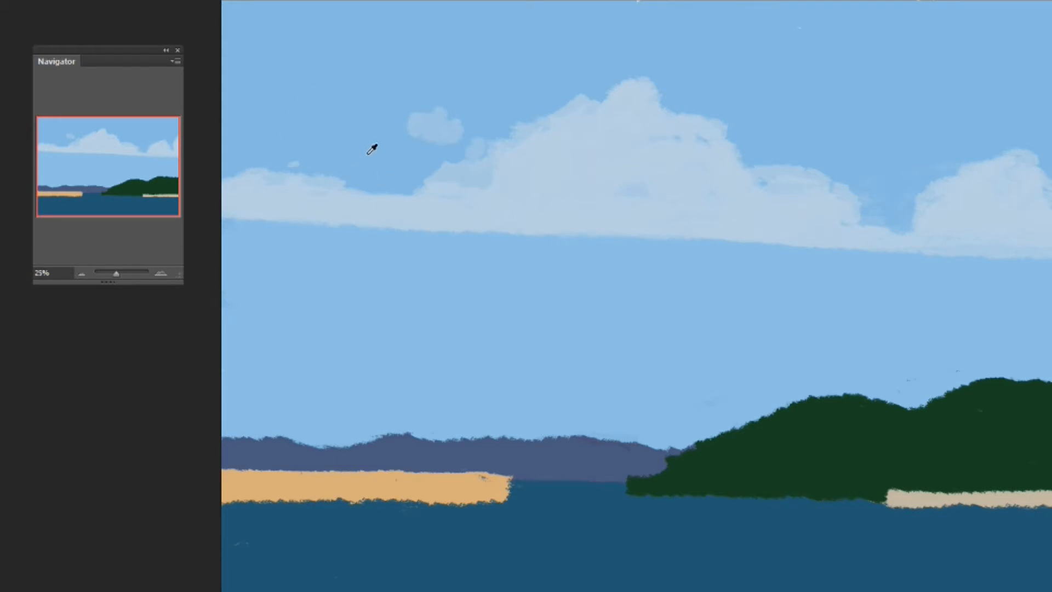
# Step: Cut sky blue into the left end of the cloud bank and notch the space between the main cloud's two peaks
pyautogui.moveTo(301, 170)
pyautogui.mouseDown()
pyautogui.moveTo(377, 186)
pyautogui.moveTo(310, 182)
pyautogui.moveTo(397, 195)
pyautogui.moveTo(346, 197)
pyautogui.moveTo(395, 199)
pyautogui.mouseUp()
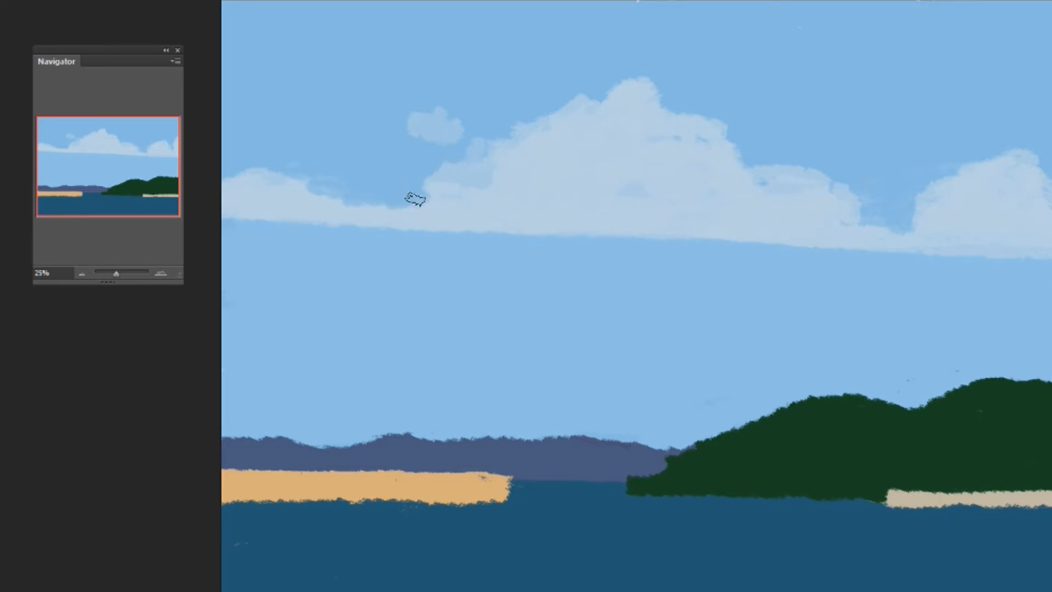
pyautogui.moveTo(620, 187); pyautogui.dragTo(633, 191)
pyautogui.moveTo(588, 71)
pyautogui.mouseDown()
pyautogui.moveTo(597, 124)
pyautogui.moveTo(594, 101)
pyautogui.mouseUp()
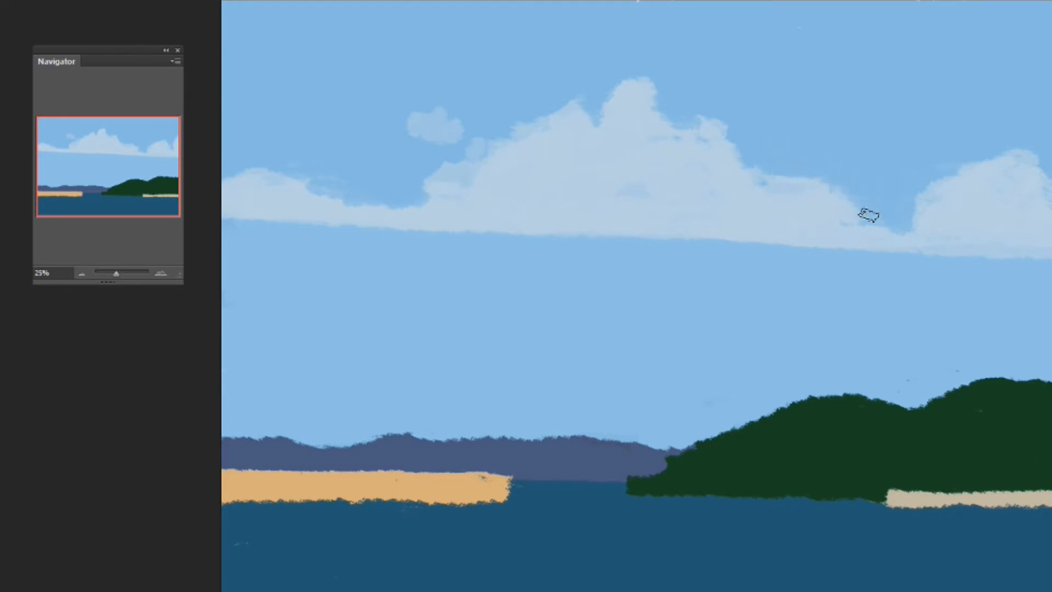
# Step: Reshape both sides of the far-right cloud, deepening the gap beside it and trimming its outer edge with sky blue
pyautogui.moveTo(866, 224)
pyautogui.mouseDown()
pyautogui.moveTo(1048, 217)
pyautogui.moveTo(955, 202)
pyautogui.moveTo(900, 227)
pyautogui.moveTo(991, 180)
pyautogui.moveTo(921, 196)
pyautogui.moveTo(939, 181)
pyautogui.mouseUp()
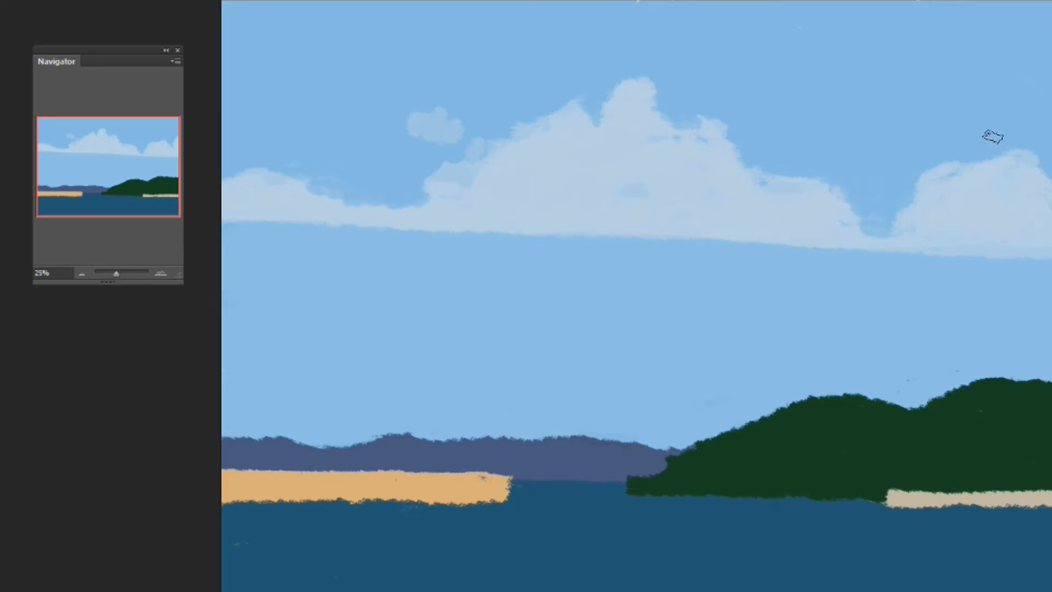
pyautogui.keyDown('alt'); pyautogui.click(1037, 124); pyautogui.keyUp('alt')
pyautogui.moveTo(1008, 151)
pyautogui.mouseDown()
pyautogui.moveTo(1037, 146)
pyautogui.moveTo(1048, 184)
pyautogui.mouseUp()
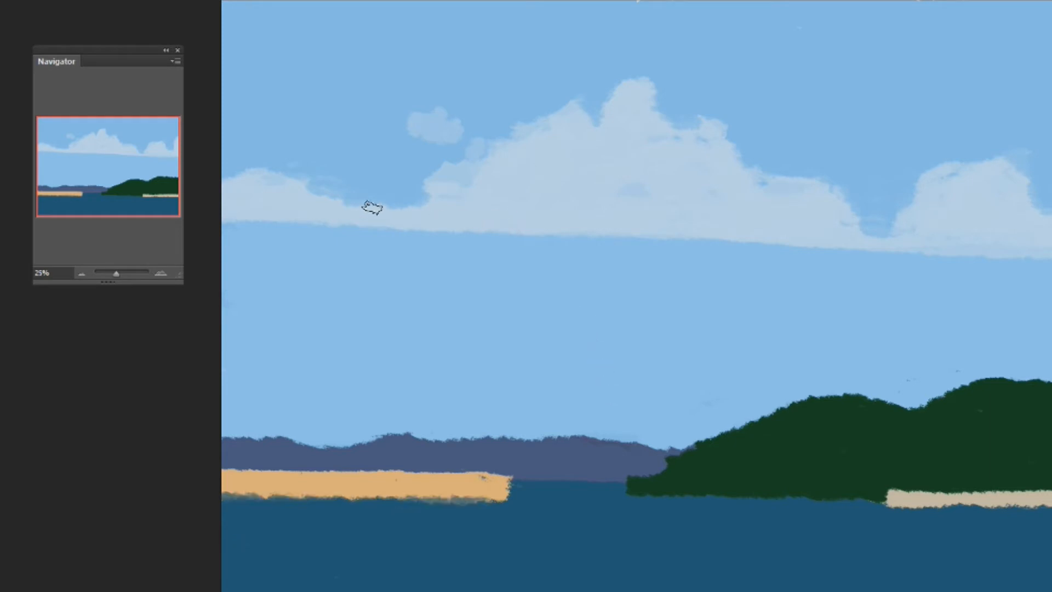
# Step: Lower and even out the cloud bank's flat base across the full canvas width with pale cloud strokes
pyautogui.moveTo(225, 231); pyautogui.dragTo(346, 235)
pyautogui.moveTo(267, 226); pyautogui.dragTo(600, 229)
pyautogui.moveTo(506, 223); pyautogui.dragTo(706, 233)
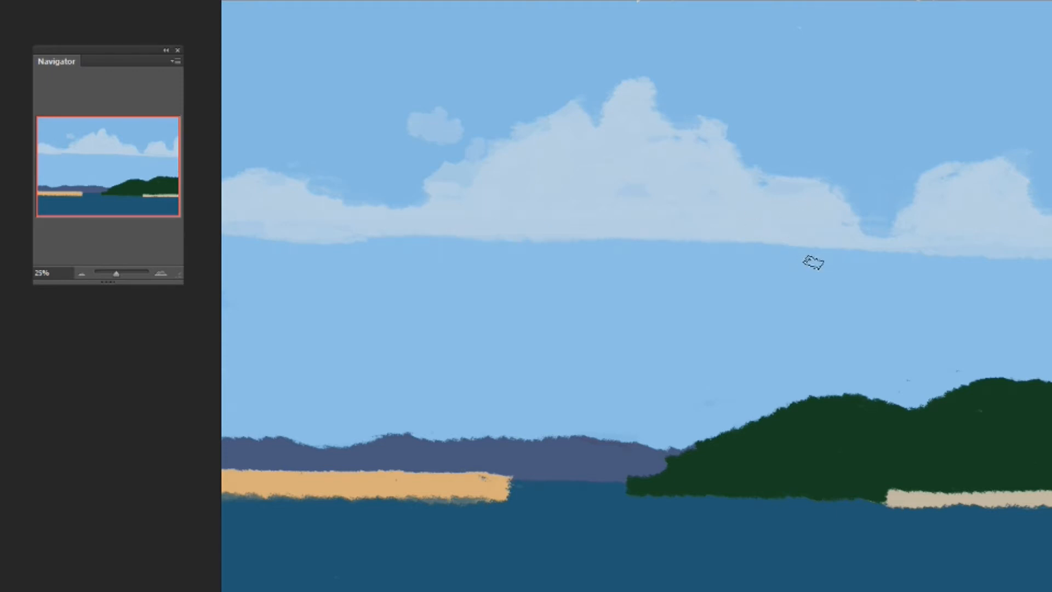
pyautogui.moveTo(712, 244); pyautogui.dragTo(1049, 262)
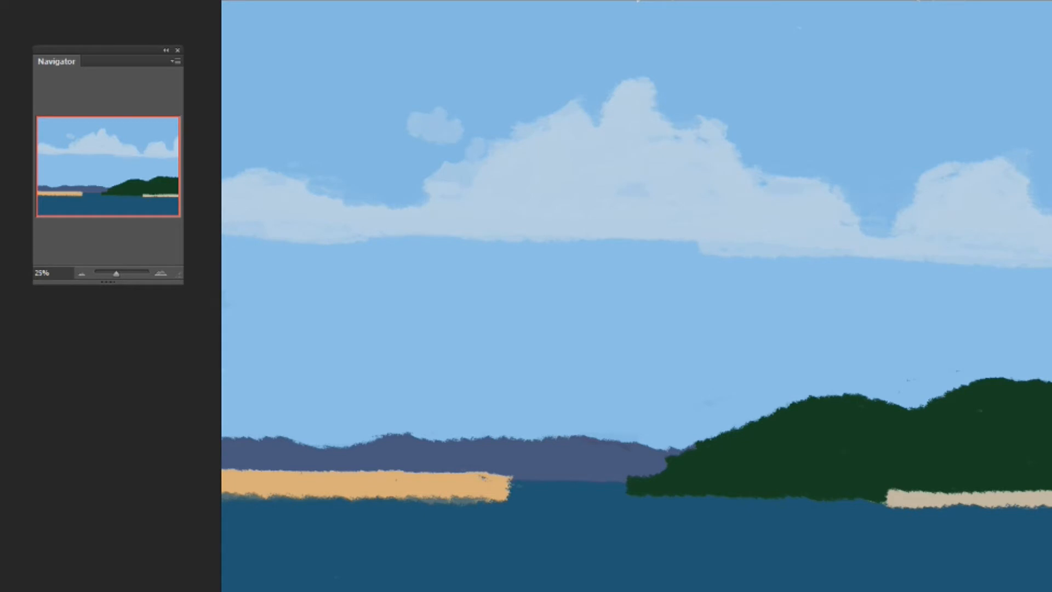
# Step: Trim the main cloud's left slope with sky blue, and fill its base and right shoulder with sampled cloud colour
pyautogui.keyDown('alt'); pyautogui.click(415, 161); pyautogui.keyUp('alt')
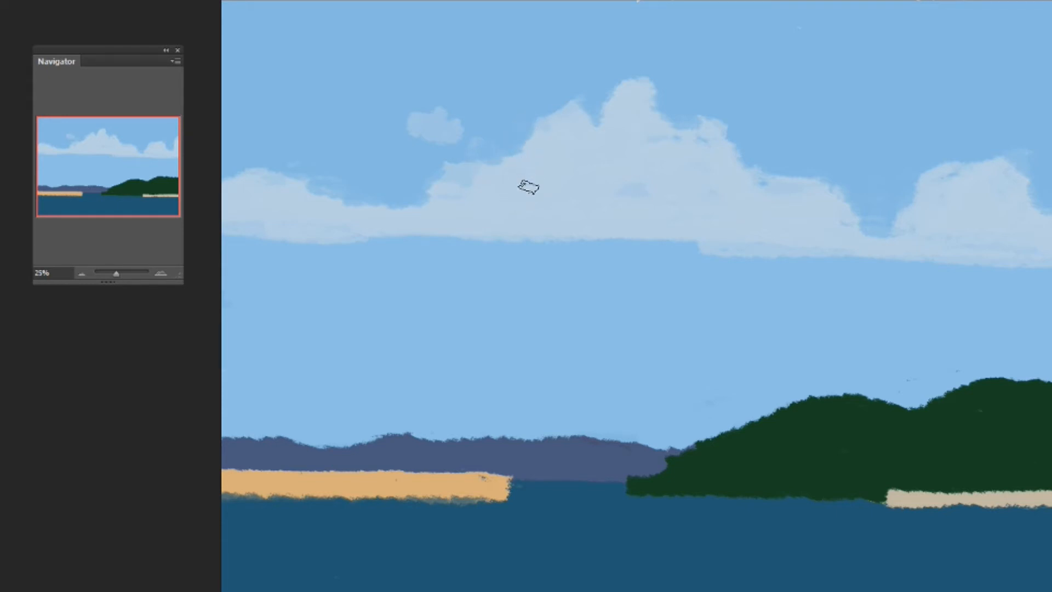
pyautogui.keyDown('alt'); pyautogui.click(528, 193); pyautogui.keyUp('alt')
pyautogui.moveTo(581, 236); pyautogui.dragTo(754, 235)
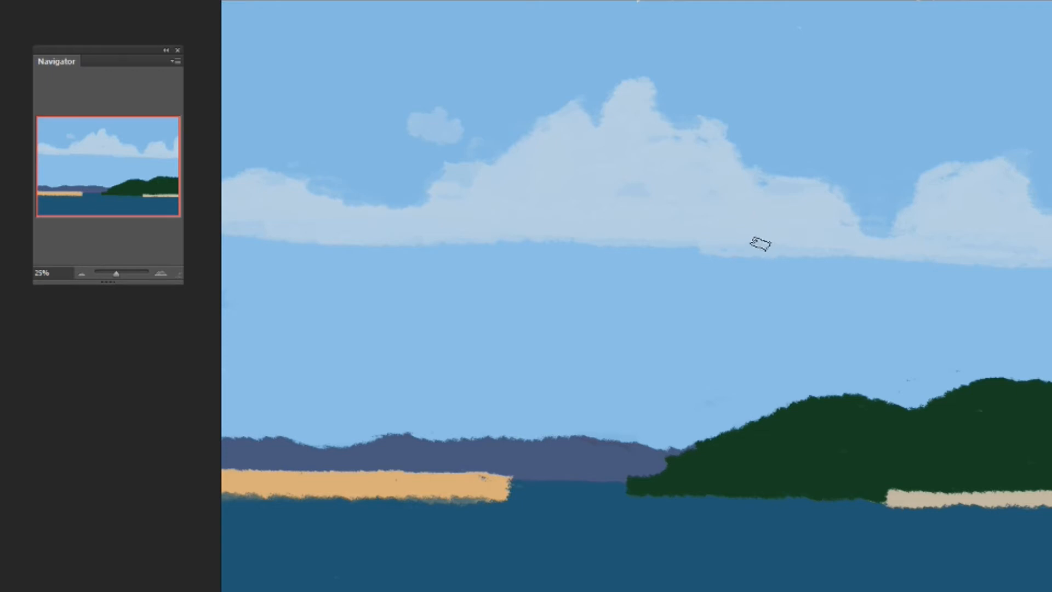
pyautogui.moveTo(633, 94)
pyautogui.mouseDown()
pyautogui.moveTo(660, 88)
pyautogui.moveTo(667, 112)
pyautogui.moveTo(633, 71)
pyautogui.moveTo(622, 83)
pyautogui.moveTo(670, 136)
pyautogui.moveTo(654, 103)
pyautogui.moveTo(683, 137)
pyautogui.moveTo(676, 122)
pyautogui.moveTo(753, 143)
pyautogui.moveTo(748, 132)
pyautogui.moveTo(724, 129)
pyautogui.moveTo(722, 144)
pyautogui.moveTo(754, 189)
pyautogui.mouseUp()
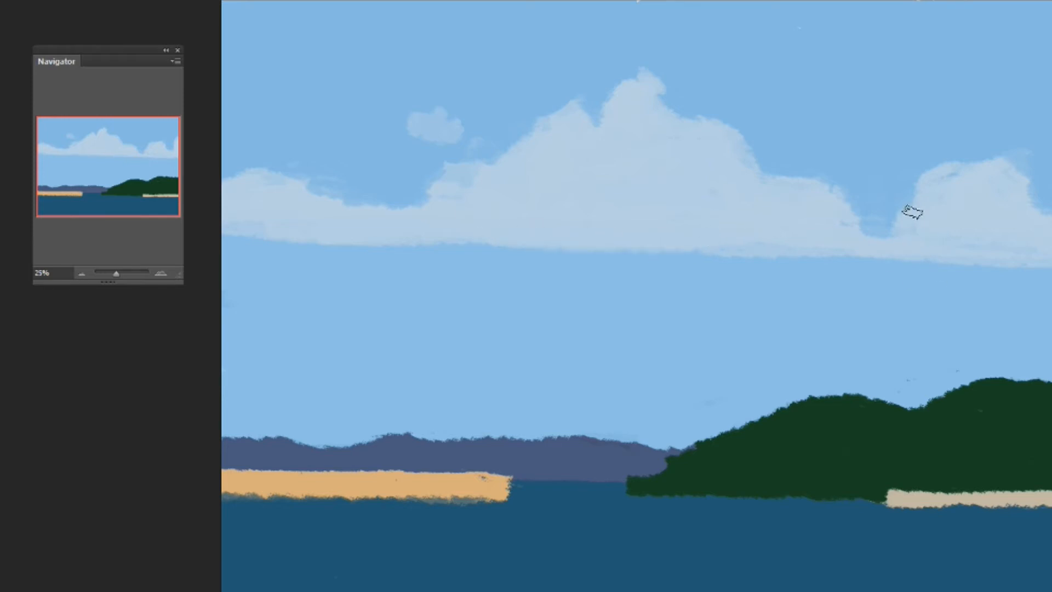
# Step: Paint a faint, semi-transparent cloud puff in the gap between the main cloud and the far-right cloud
pyautogui.moveTo(861, 213)
pyautogui.mouseDown()
pyautogui.moveTo(899, 186)
pyautogui.moveTo(877, 223)
pyautogui.mouseUp()
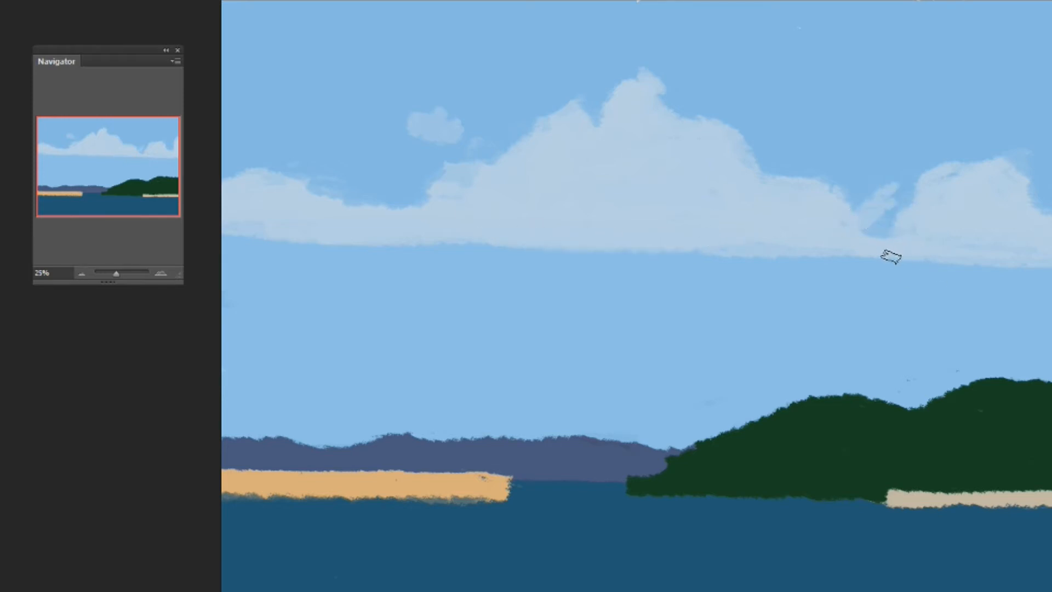
pyautogui.keyDown('alt'); pyautogui.click(877, 189); pyautogui.keyUp('alt')
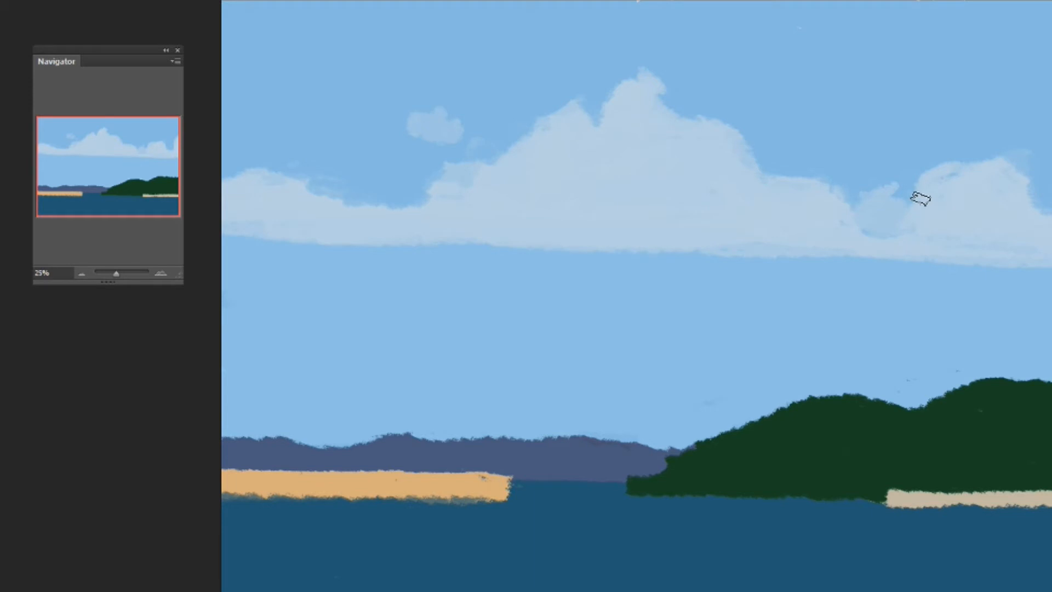
pyautogui.click(905, 190)
# Step: Select the upper sky with its clouds, move it straight down toward the hills, and clear the selection
pyautogui.moveTo(221, 1); pyautogui.dragTo(1051, 286)
pyautogui.press('v')
pyautogui.moveTo(814, 236); pyautogui.dragTo(815, 293)
pyautogui.press('Return')
pyautogui.hotkey('ctrl', 'd')
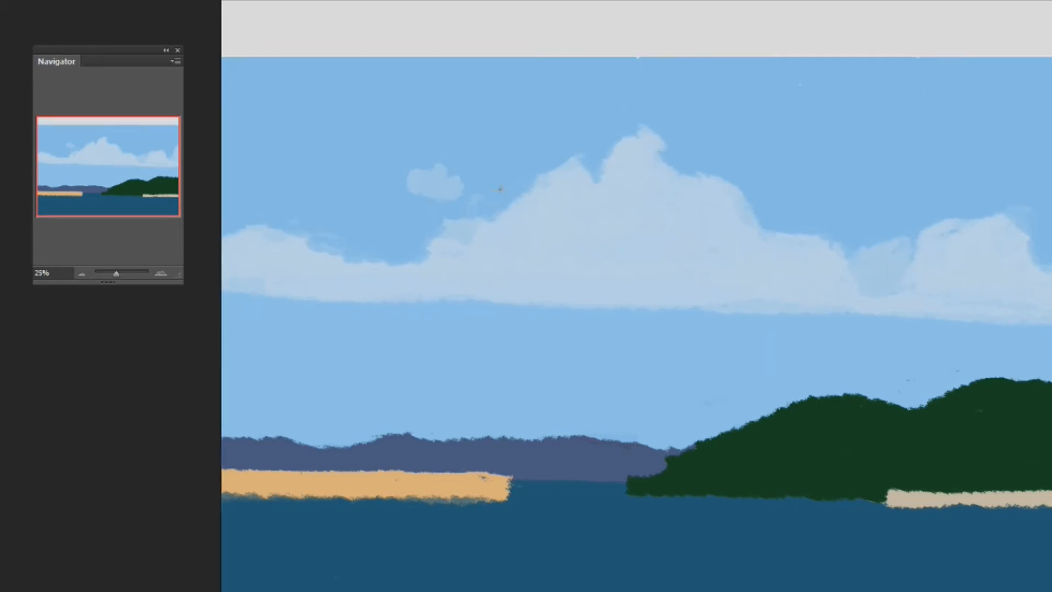
# Step: Crop the canvas to cut off the blank grey strip above the sky, and clear the selection
pyautogui.moveTo(273, 79); pyautogui.dragTo(1049, 589)
pyautogui.click(150, 175)
pyautogui.hotkey('ctrl', 'd')
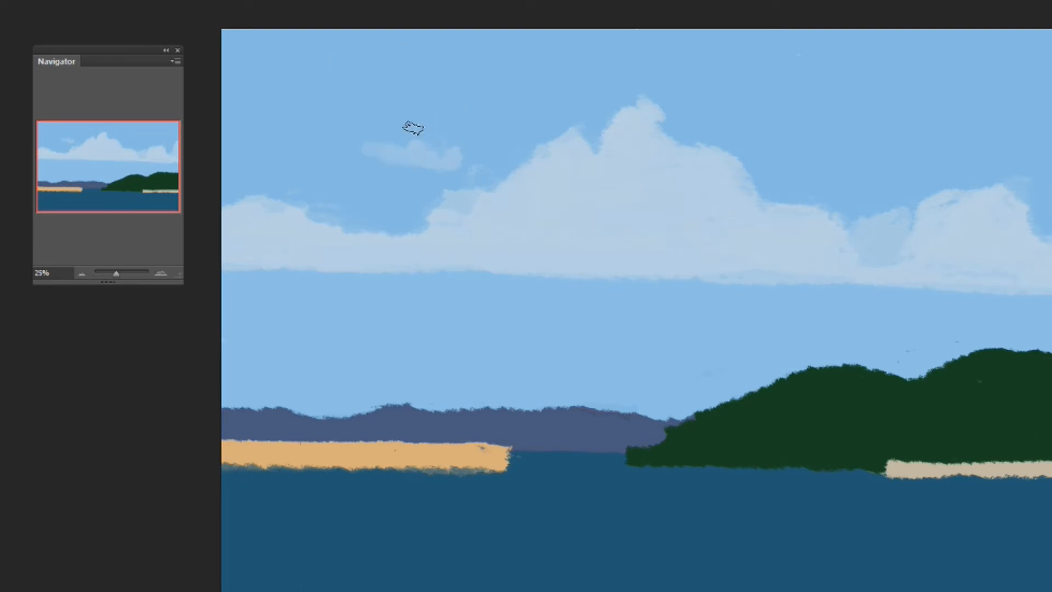
# Step: Reshape the small cloud beside the main cloud into a thin wisp, and paint a faint streaky cloud in the sky's upper-right corner
pyautogui.moveTo(437, 160); pyautogui.dragTo(459, 149)
pyautogui.moveTo(354, 146); pyautogui.dragTo(402, 150)
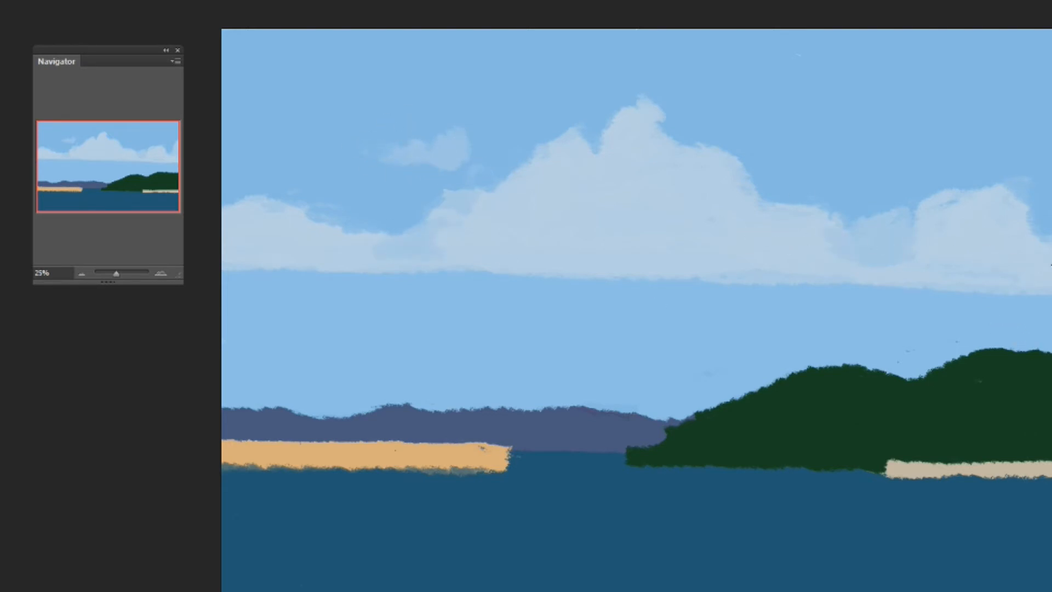
pyautogui.moveTo(1030, 44); pyautogui.dragTo(950, 95)
pyautogui.moveTo(1018, 47)
pyautogui.mouseDown()
pyautogui.moveTo(876, 111)
pyautogui.moveTo(952, 91)
pyautogui.mouseUp()
pyautogui.keyDown('alt'); pyautogui.click(860, 115); pyautogui.keyUp('alt')
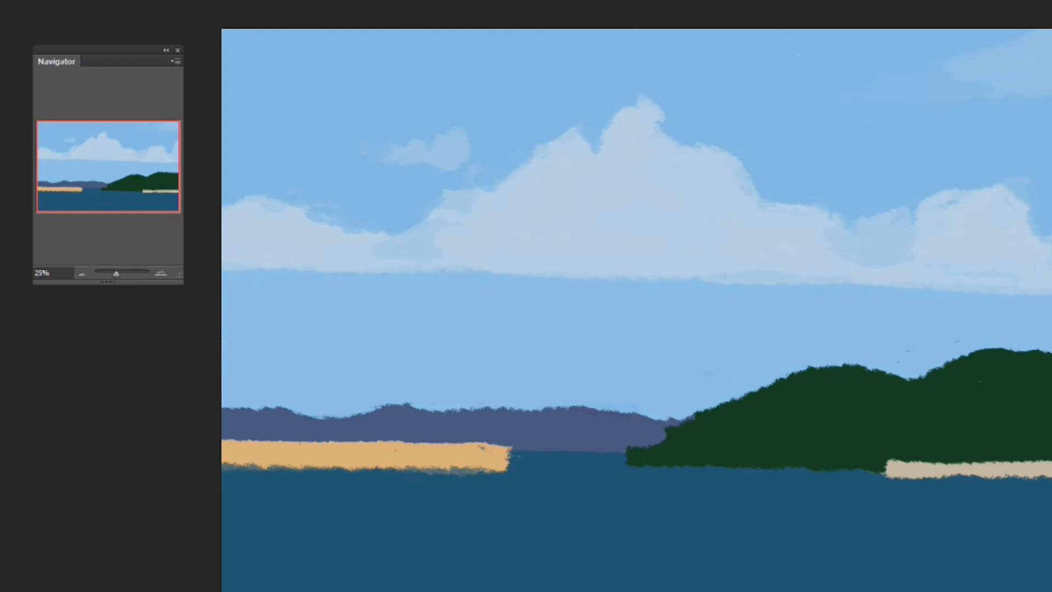
# Step: Trim the far-left cloud lower with sampled sky blue, and paint a thin wisp high in the upper-left sky
pyautogui.keyDown('alt'); pyautogui.click(256, 176); pyautogui.keyUp('alt')
pyautogui.moveTo(231, 212)
pyautogui.mouseDown()
pyautogui.moveTo(301, 214)
pyautogui.moveTo(390, 243)
pyautogui.mouseUp()
pyautogui.moveTo(516, 176); pyautogui.dragTo(507, 161)
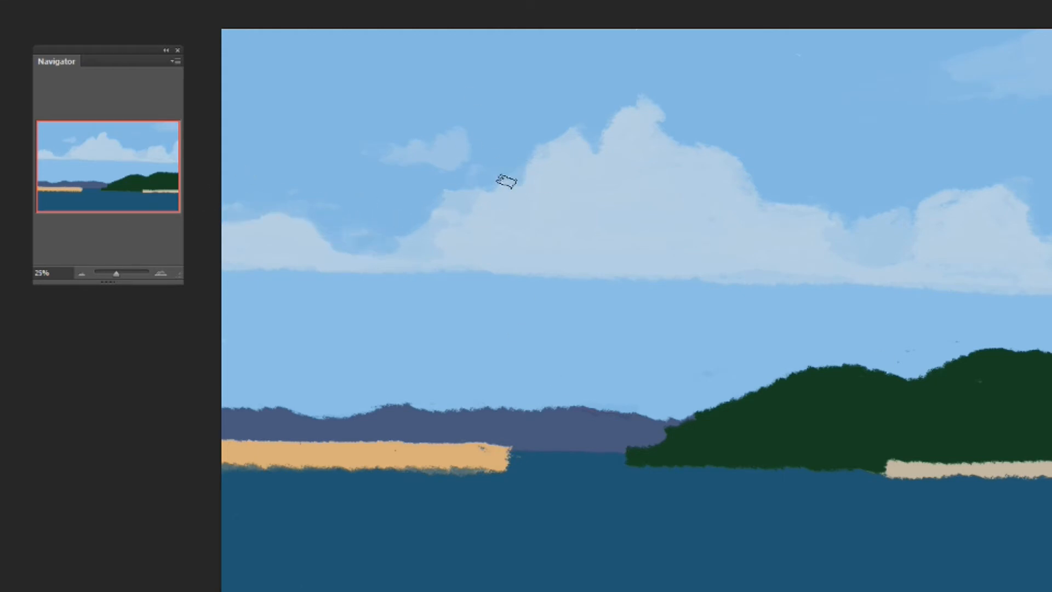
pyautogui.hotkey('ctrl', 'z')
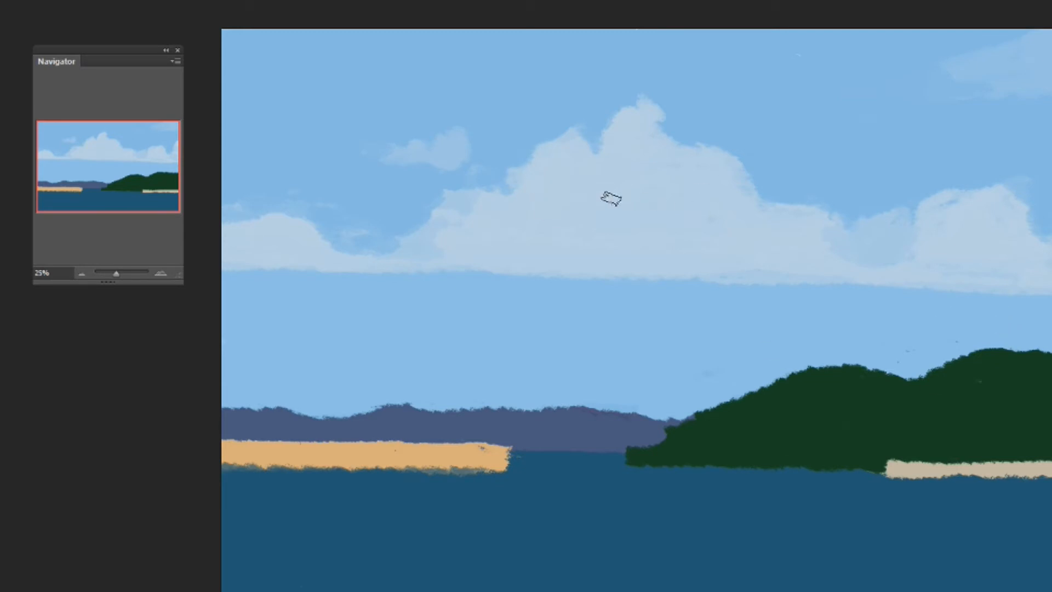
pyautogui.moveTo(393, 56); pyautogui.dragTo(545, 28)
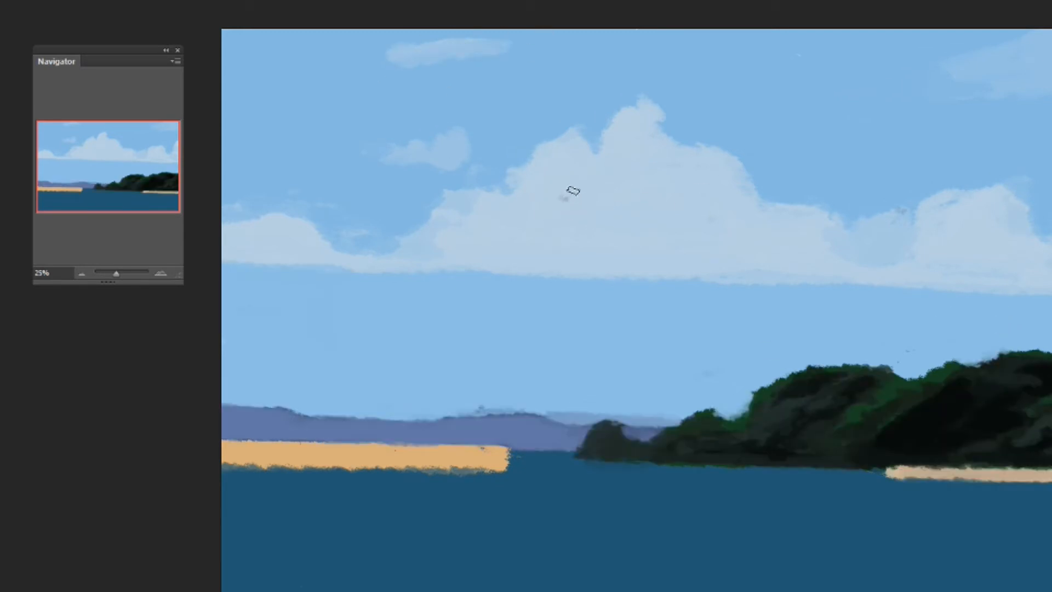
# Step: Shade the main cloud's body and base with a sampled soft blue, leaving pale patches as lit cloud forms
pyautogui.keyDown('alt'); pyautogui.click(590, 197); pyautogui.keyUp('alt')
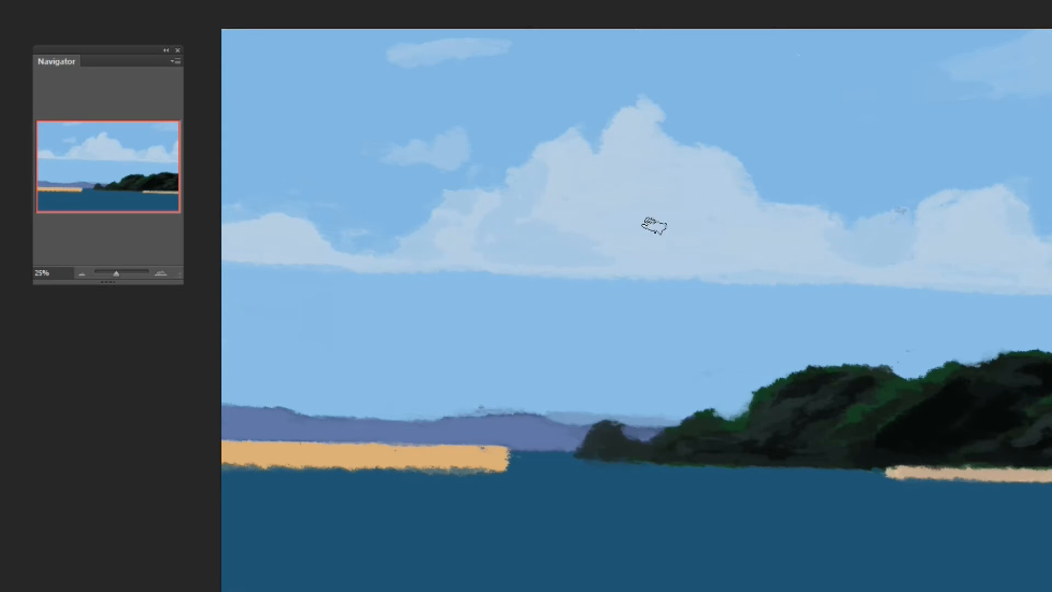
pyautogui.moveTo(630, 251)
pyautogui.mouseDown()
pyautogui.moveTo(641, 212)
pyautogui.moveTo(648, 259)
pyautogui.moveTo(663, 223)
pyautogui.moveTo(675, 269)
pyautogui.moveTo(587, 252)
pyautogui.moveTo(721, 280)
pyautogui.moveTo(596, 269)
pyautogui.moveTo(649, 290)
pyautogui.moveTo(663, 281)
pyautogui.moveTo(638, 270)
pyautogui.moveTo(743, 264)
pyautogui.moveTo(630, 254)
pyautogui.moveTo(750, 260)
pyautogui.moveTo(680, 235)
pyautogui.moveTo(690, 256)
pyautogui.moveTo(790, 223)
pyautogui.moveTo(732, 257)
pyautogui.moveTo(767, 221)
pyautogui.moveTo(758, 239)
pyautogui.moveTo(745, 223)
pyautogui.moveTo(757, 253)
pyautogui.moveTo(745, 276)
pyautogui.mouseUp()
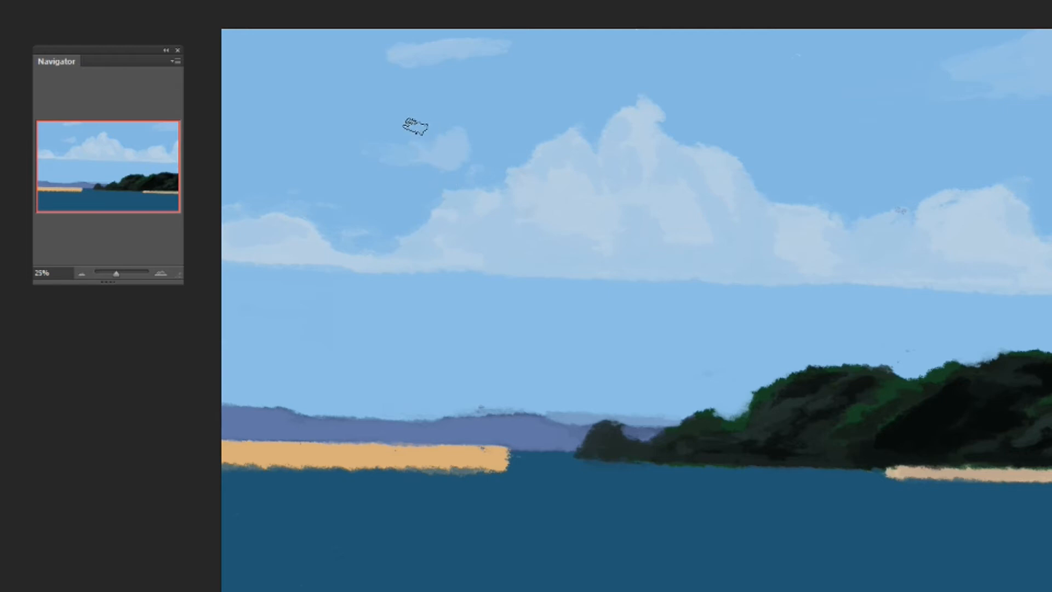
pyautogui.keyDown('alt'); pyautogui.click(461, 144); pyautogui.keyUp('alt')
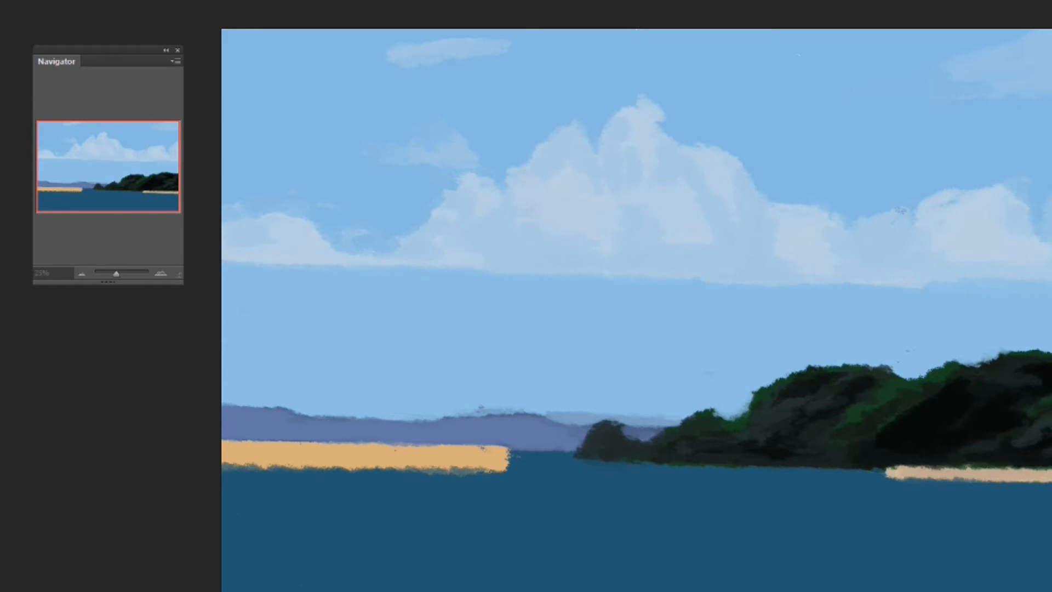
# Step: Paint two soft grey shadow patches side by side along the main cloud's base
pyautogui.moveTo(537, 254)
pyautogui.mouseDown()
pyautogui.moveTo(634, 284)
pyautogui.moveTo(539, 257)
pyautogui.moveTo(624, 255)
pyautogui.moveTo(646, 269)
pyautogui.moveTo(639, 243)
pyautogui.moveTo(692, 279)
pyautogui.moveTo(650, 264)
pyautogui.moveTo(723, 263)
pyautogui.moveTo(682, 251)
pyautogui.moveTo(657, 256)
pyautogui.moveTo(729, 262)
pyautogui.moveTo(604, 263)
pyautogui.moveTo(595, 252)
pyautogui.moveTo(809, 268)
pyautogui.moveTo(777, 256)
pyautogui.mouseUp()
pyautogui.keyDown('alt'); pyautogui.click(537, 258); pyautogui.keyUp('alt')
pyautogui.keyDown('alt'); pyautogui.click(665, 267); pyautogui.keyUp('alt')
pyautogui.moveTo(653, 244)
pyautogui.mouseDown()
pyautogui.moveTo(696, 262)
pyautogui.moveTo(651, 247)
pyautogui.moveTo(648, 264)
pyautogui.moveTo(699, 270)
pyautogui.moveTo(698, 257)
pyautogui.moveTo(721, 254)
pyautogui.mouseUp()
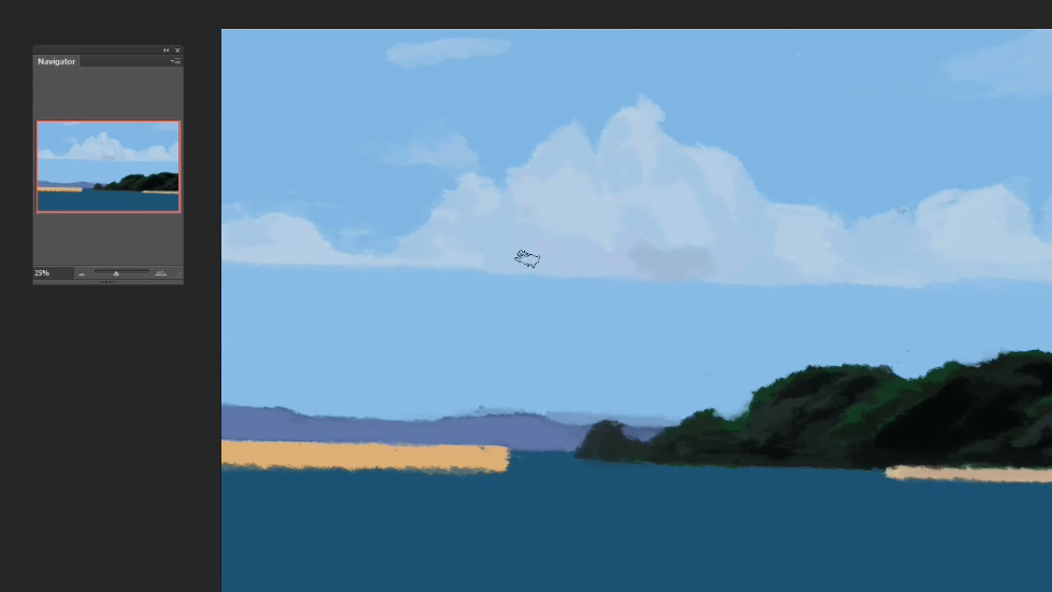
pyautogui.moveTo(591, 258); pyautogui.dragTo(606, 247)
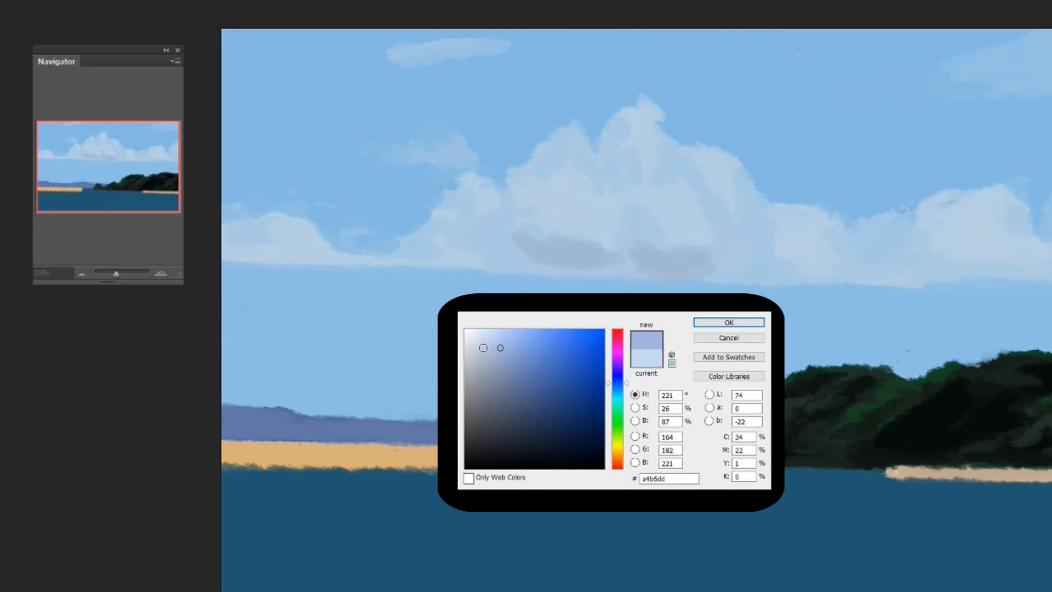
# Step: Pick a pinkish-lilac colour and tint the main cloud's base and left slope with it
pyautogui.click(973, 247)
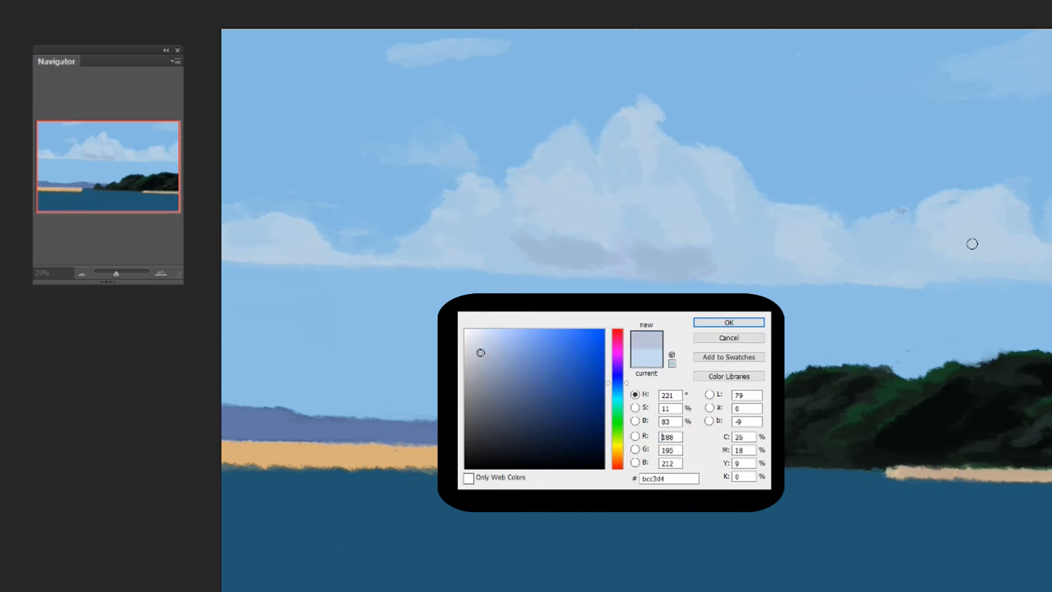
pyautogui.click(557, 255)
pyautogui.click(703, 323)
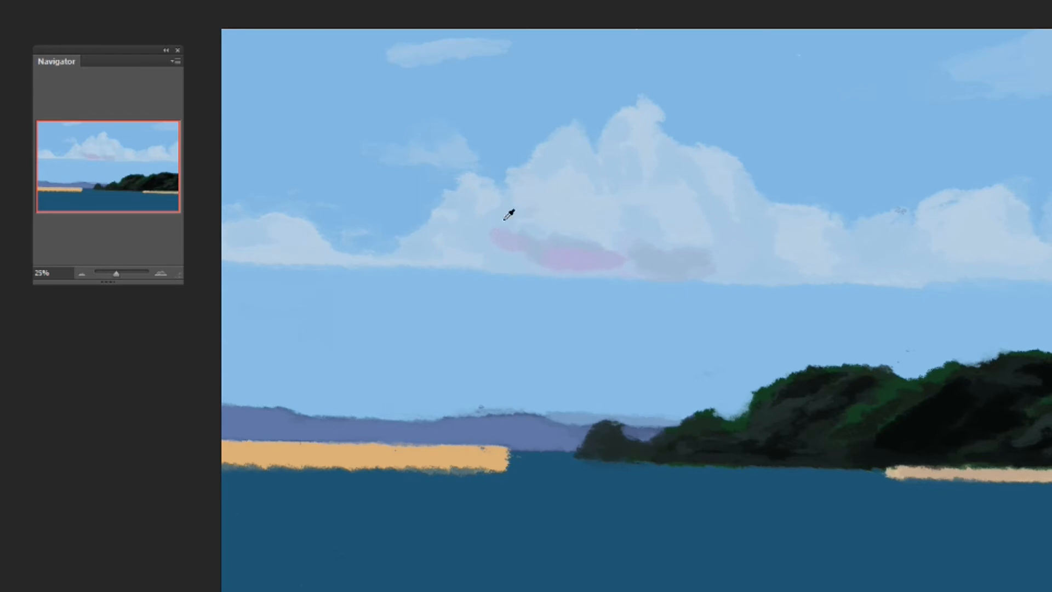
pyautogui.moveTo(503, 221)
pyautogui.mouseDown()
pyautogui.moveTo(509, 266)
pyautogui.moveTo(476, 236)
pyautogui.moveTo(500, 258)
pyautogui.moveTo(489, 256)
pyautogui.moveTo(586, 257)
pyautogui.mouseUp()
pyautogui.click(483, 213)
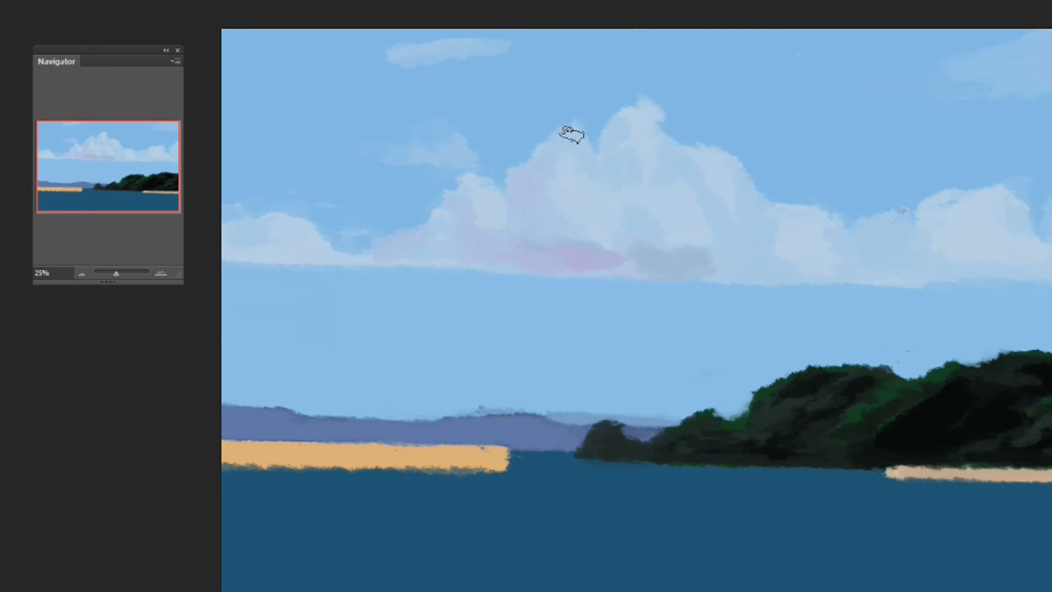
# Step: Blend the pink streak and grey patch at the main cloud's base into a soft lilac-grey shadow using sampled colours
pyautogui.keyDown('alt'); pyautogui.click(650, 143); pyautogui.keyUp('alt')
pyautogui.moveTo(507, 245)
pyautogui.mouseDown()
pyautogui.moveTo(575, 265)
pyautogui.moveTo(553, 251)
pyautogui.moveTo(598, 255)
pyautogui.moveTo(551, 251)
pyautogui.moveTo(622, 260)
pyautogui.moveTo(548, 261)
pyautogui.moveTo(635, 261)
pyautogui.moveTo(582, 264)
pyautogui.moveTo(691, 254)
pyautogui.moveTo(619, 250)
pyautogui.moveTo(629, 235)
pyautogui.moveTo(620, 268)
pyautogui.moveTo(636, 253)
pyautogui.moveTo(656, 263)
pyautogui.mouseUp()
pyautogui.moveTo(660, 265); pyautogui.dragTo(691, 268)
pyautogui.keyDown('alt'); pyautogui.click(691, 258); pyautogui.keyUp('alt')
pyautogui.moveTo(716, 261)
pyautogui.mouseDown()
pyautogui.moveTo(578, 240)
pyautogui.moveTo(644, 278)
pyautogui.moveTo(635, 261)
pyautogui.moveTo(682, 265)
pyautogui.moveTo(609, 263)
pyautogui.moveTo(697, 271)
pyautogui.mouseUp()
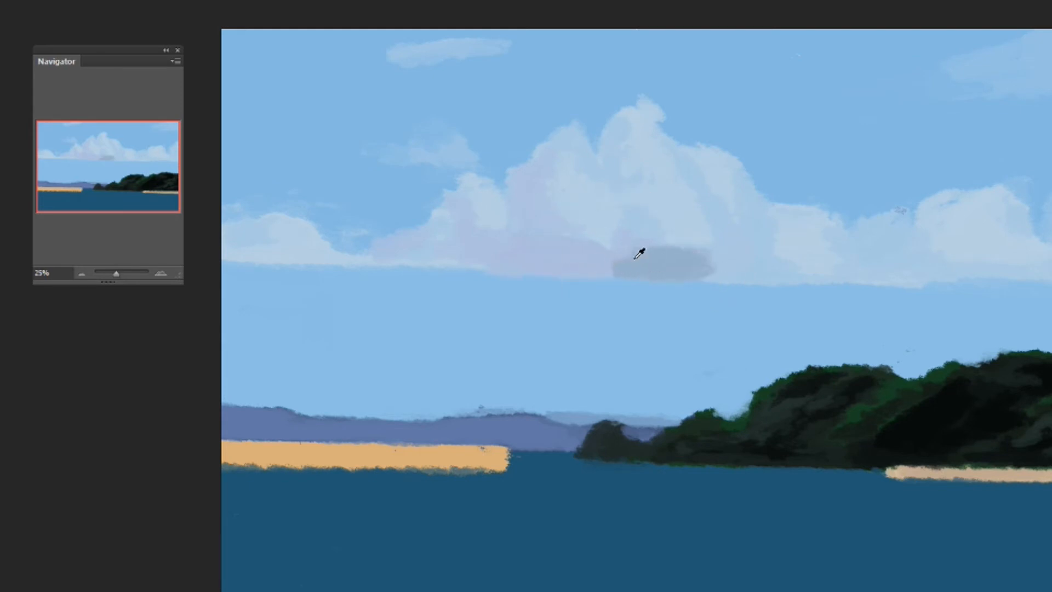
pyautogui.moveTo(640, 252); pyautogui.dragTo(739, 261)
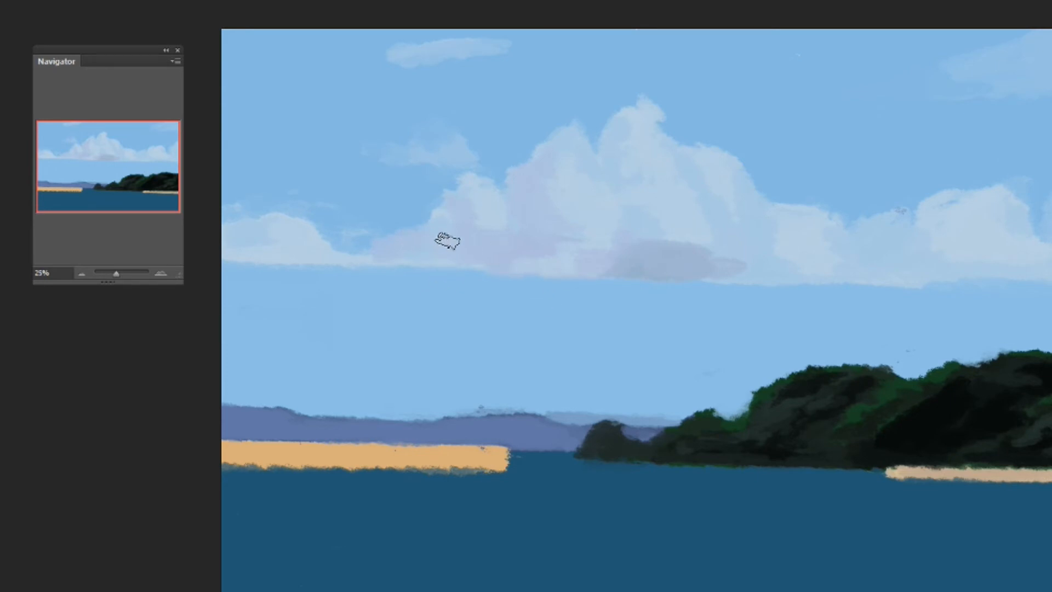
# Step: Lower and soften the main cloud's left shoulder with sampled sky blue and lilac, smoothing the slope up toward the peak
pyautogui.keyDown('alt'); pyautogui.click(481, 240); pyautogui.keyUp('alt')
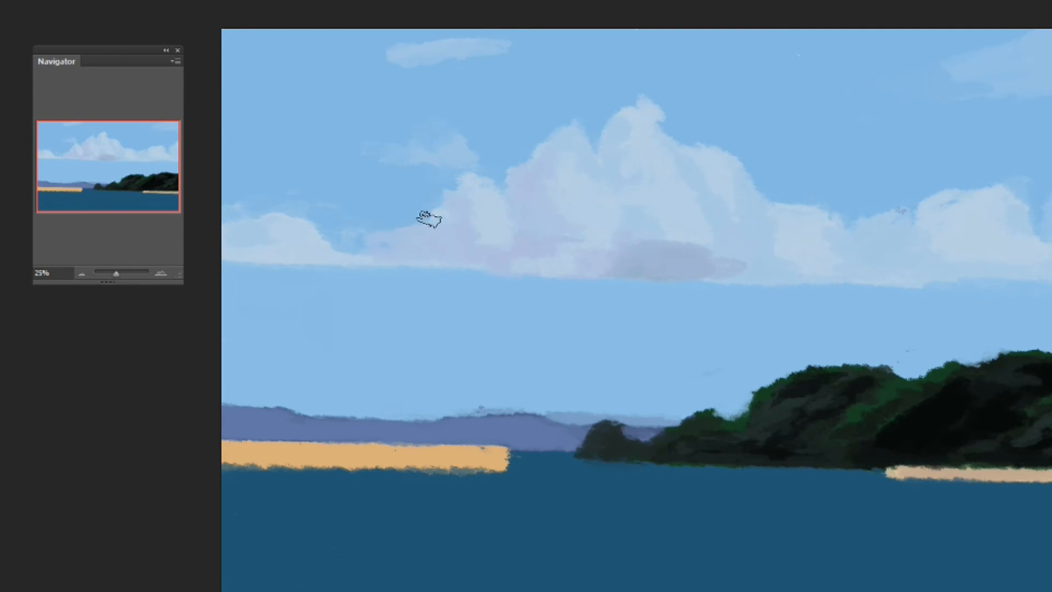
pyautogui.click(370, 227)
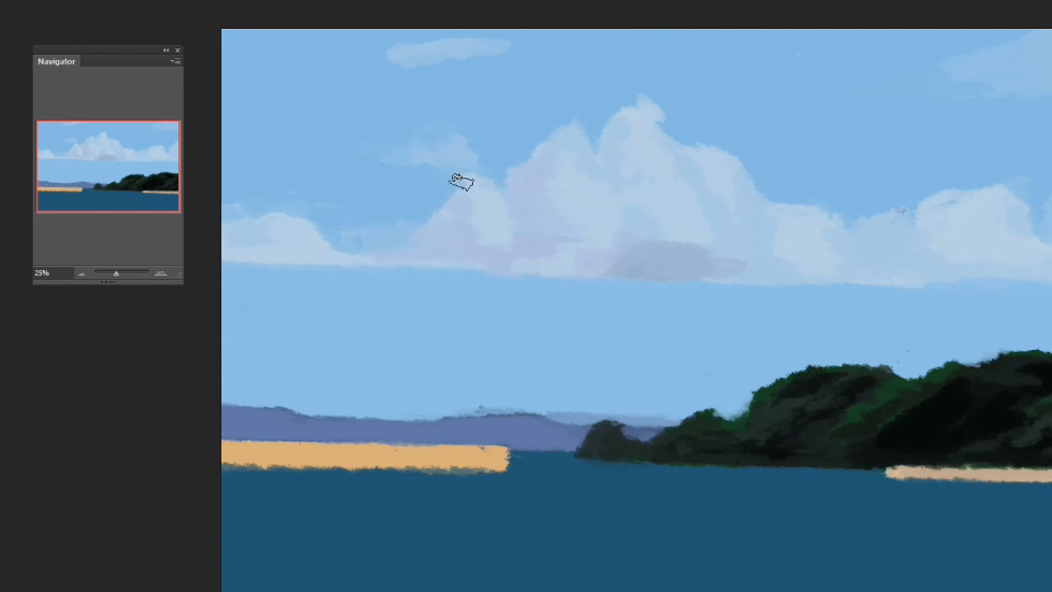
pyautogui.press('i')
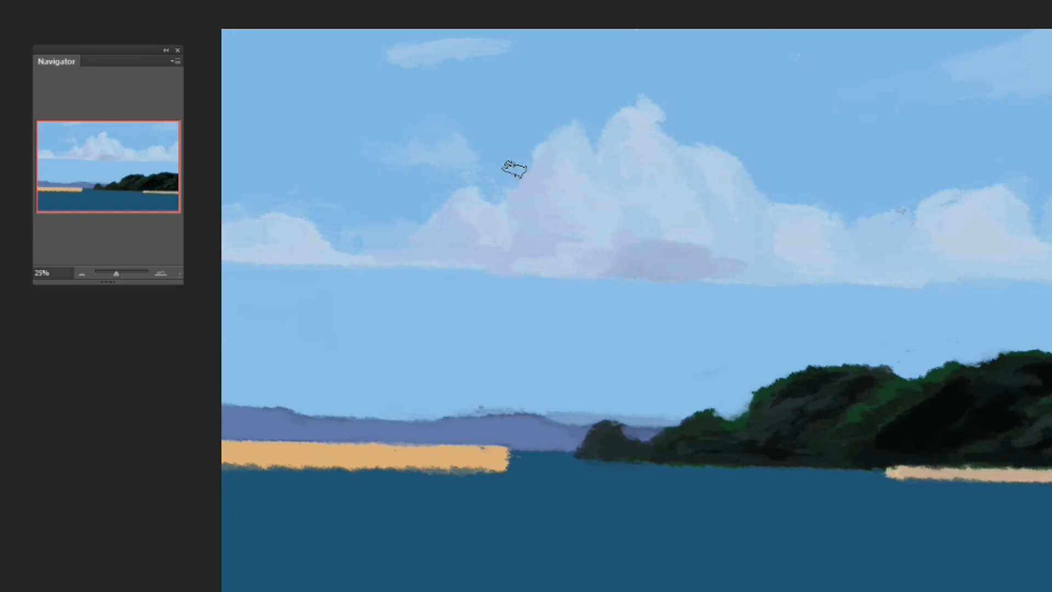
pyautogui.keyDown('alt'); pyautogui.click(521, 132); pyautogui.keyUp('alt')
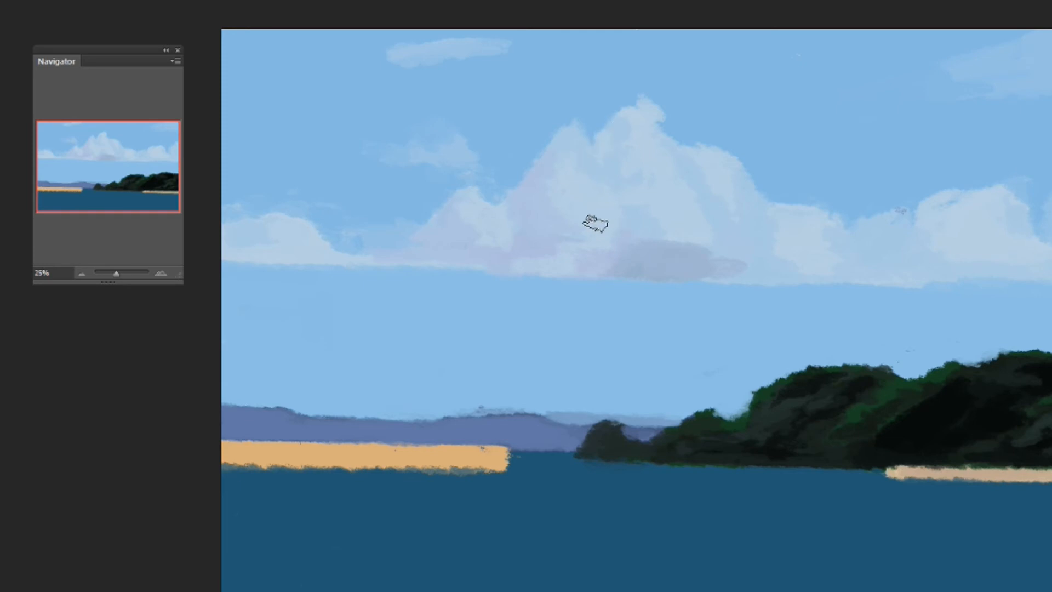
# Step: Rework the main cloud's grey base shadow into a continuous lavender band, and blend pale tones through the peak
pyautogui.keyDown('alt'); pyautogui.click(645, 124); pyautogui.keyUp('alt')
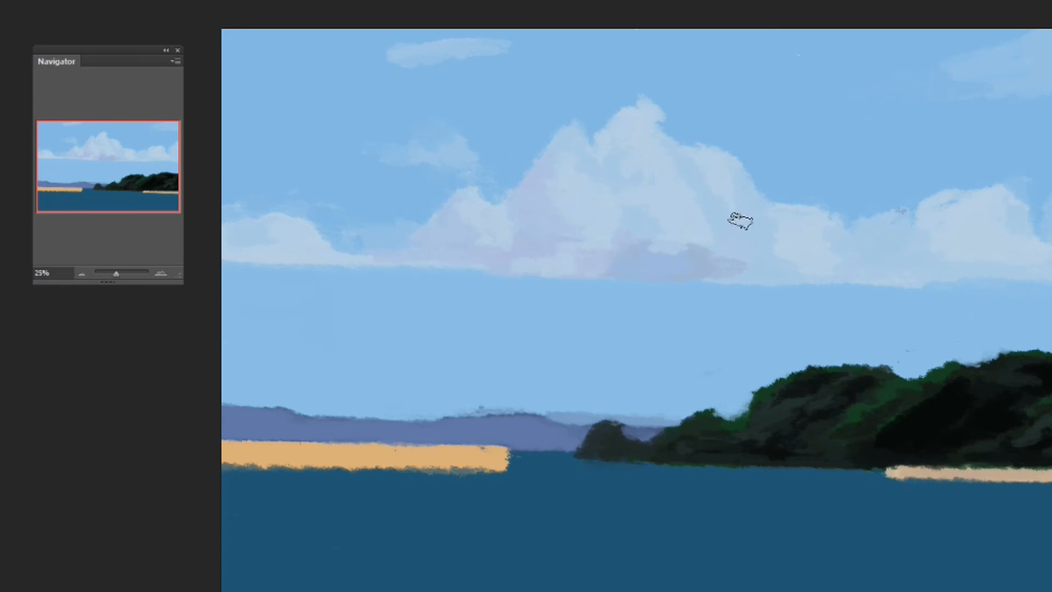
pyautogui.keyDown('alt'); pyautogui.click(710, 227); pyautogui.keyUp('alt')
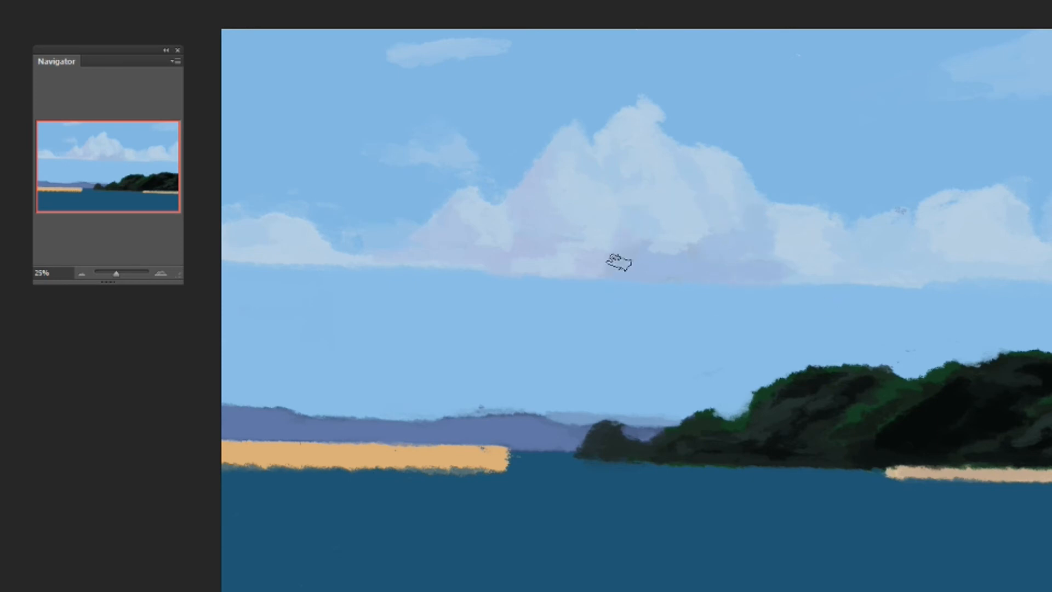
pyautogui.moveTo(671, 242); pyautogui.dragTo(654, 254)
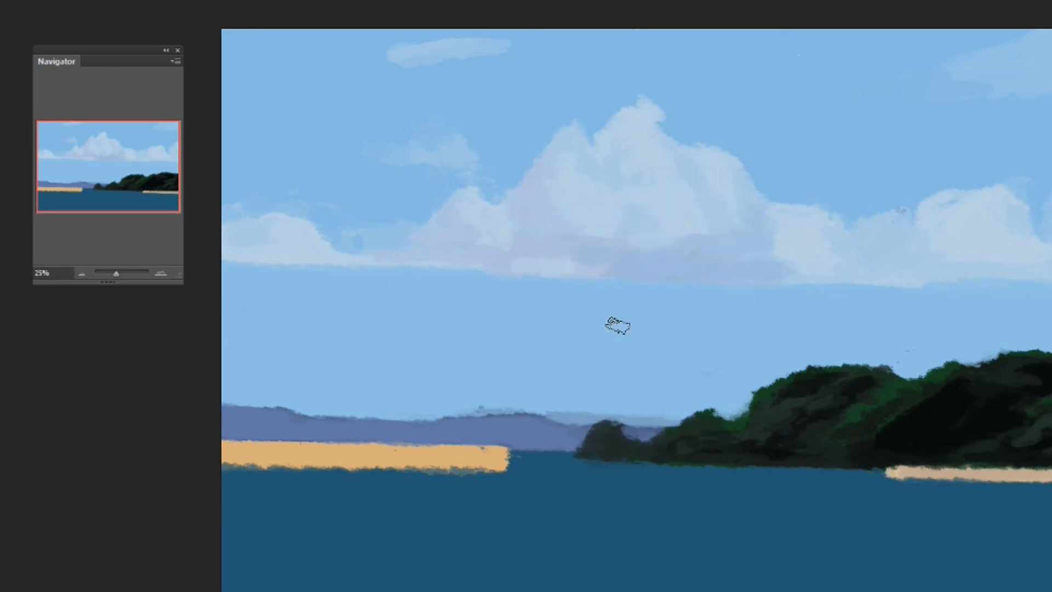
pyautogui.click(854, 249)
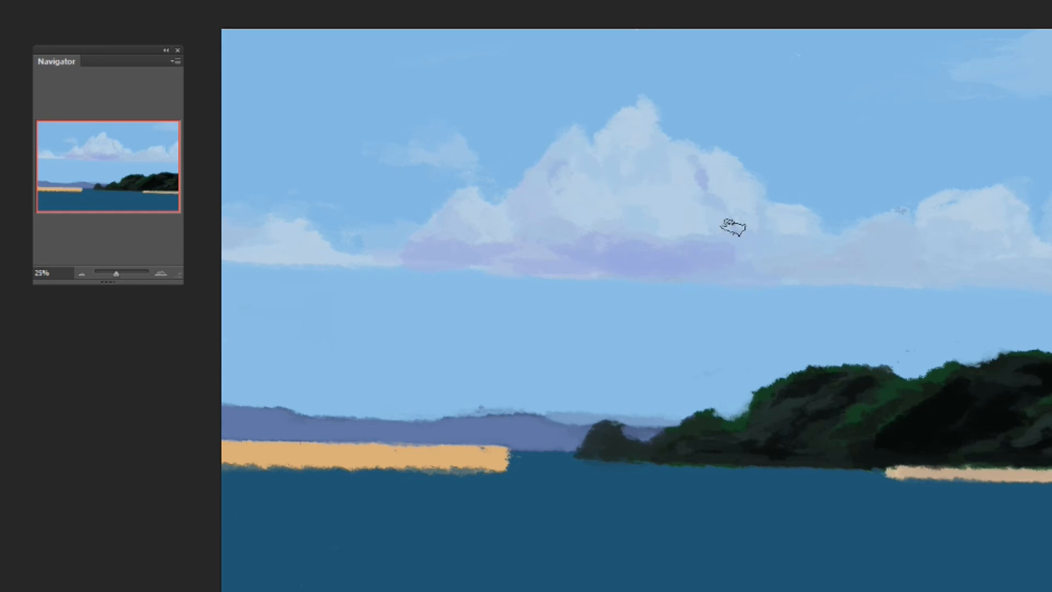
# Step: Add lilac shading inside the main cloud, and fade the gap toward the far-right cloud with pale blue
pyautogui.keyDown('alt'); pyautogui.click(648, 240); pyautogui.keyUp('alt')
pyautogui.keyDown('alt'); pyautogui.click(542, 208); pyautogui.keyUp('alt')
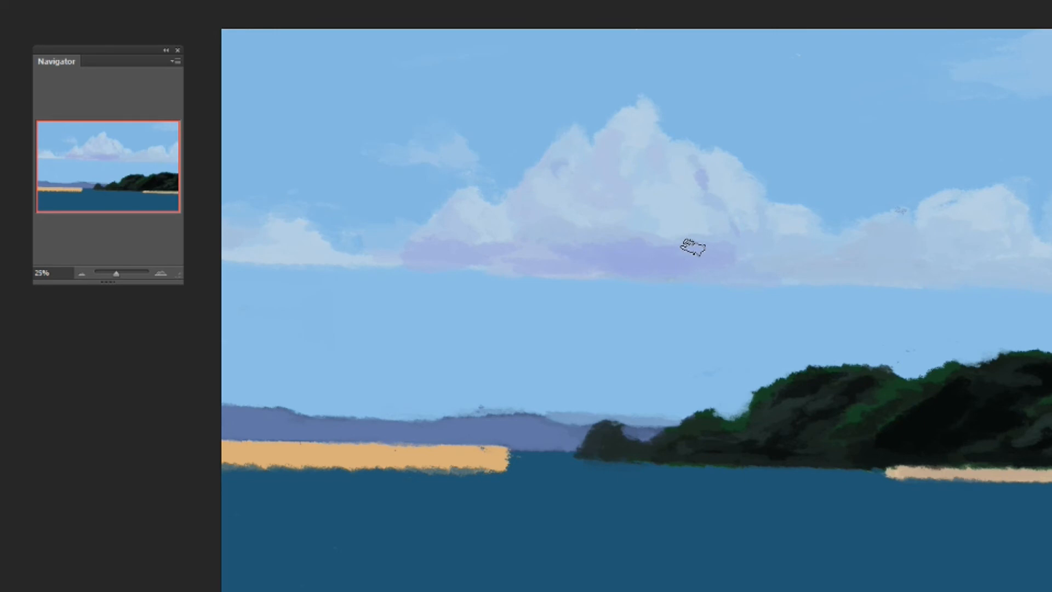
pyautogui.click(824, 232)
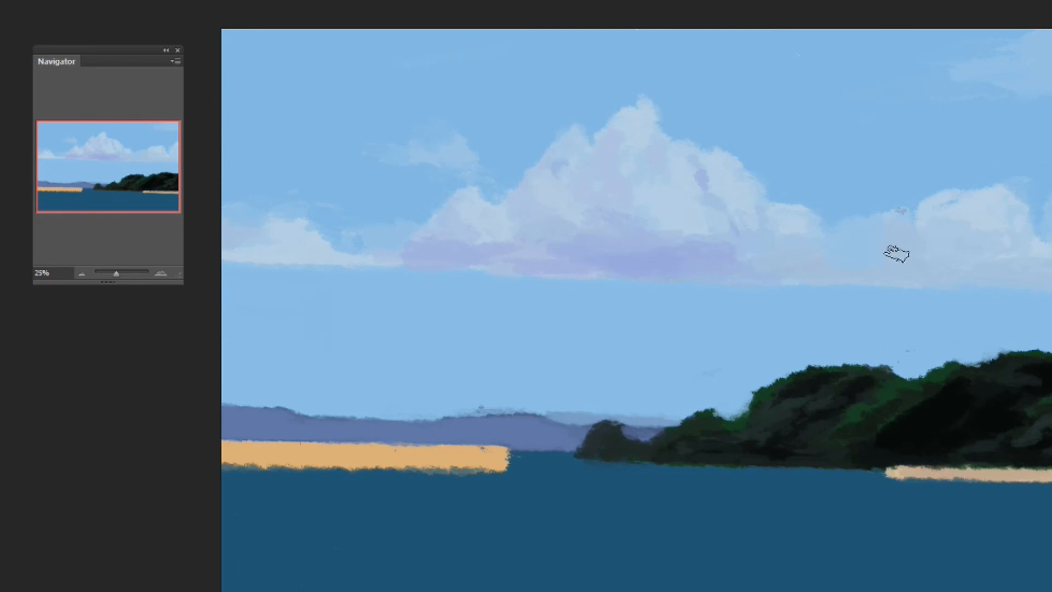
# Step: Blend the purple marks inside the main cloud with sampled colours, and soften the edges and base of the cloud bank
pyautogui.keyDown('alt'); pyautogui.click(648, 257); pyautogui.keyUp('alt')
pyautogui.keyDown('alt'); pyautogui.click(628, 171); pyautogui.keyUp('alt')
pyautogui.keyDown('alt'); pyautogui.click(635, 220); pyautogui.keyUp('alt')
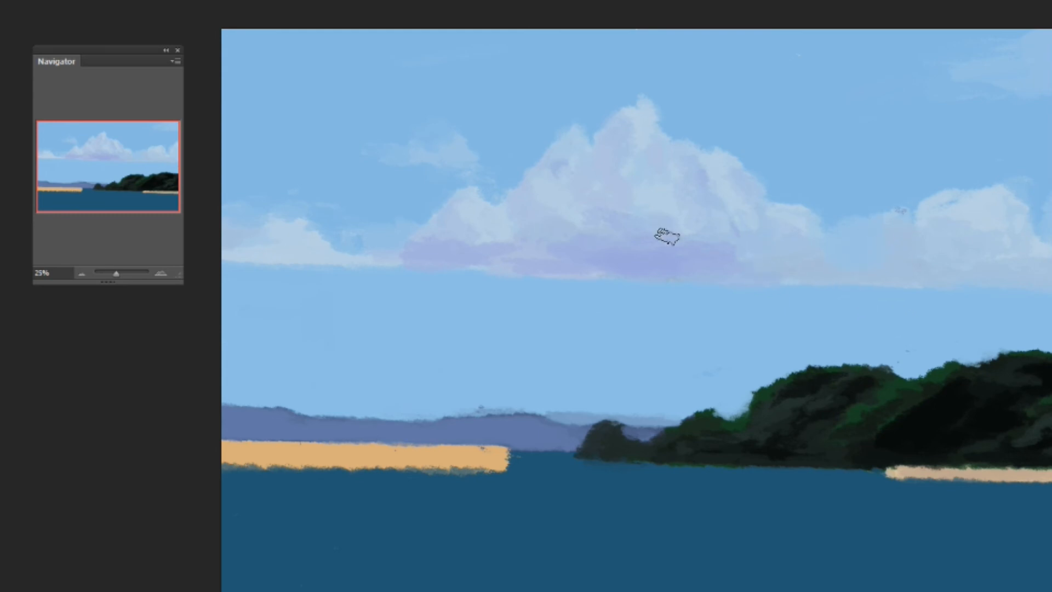
pyautogui.press('alt')
pyautogui.keyDown('alt'); pyautogui.click(714, 243); pyautogui.keyUp('alt')
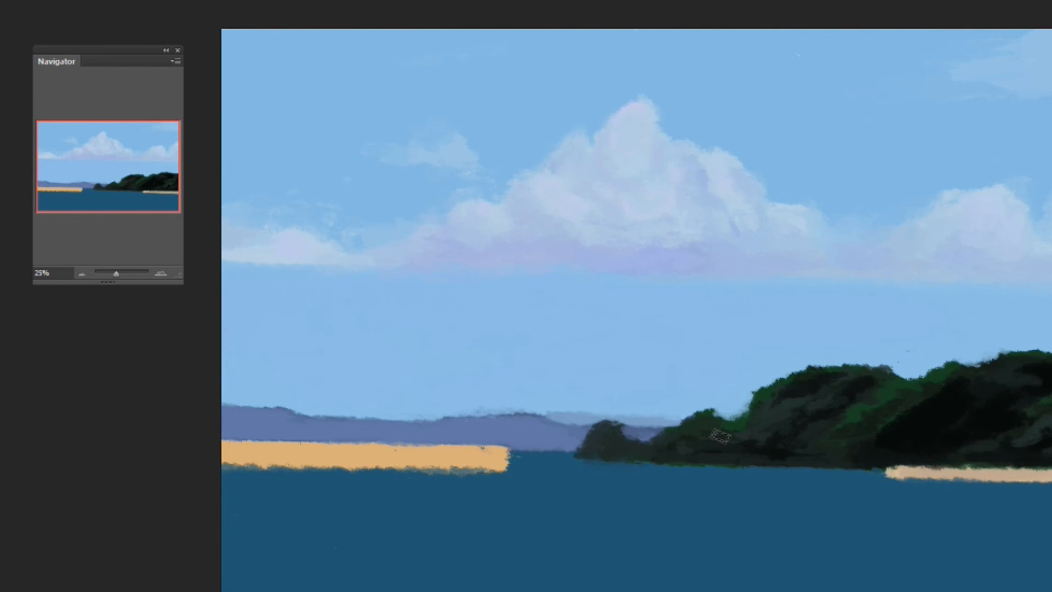
# Step: Set the paint colour to pale blue bfd9ee and brush brighter, rounded forms into the main cloud
pyautogui.keyDown('alt'); pyautogui.click(565, 192); pyautogui.keyUp('alt')
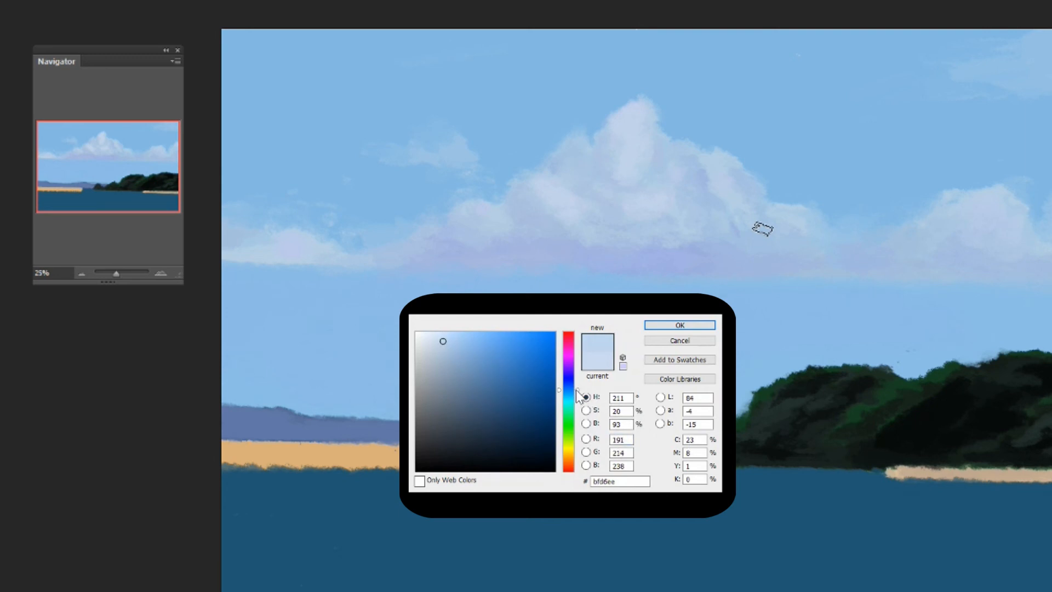
pyautogui.moveTo(576, 390); pyautogui.dragTo(578, 391)
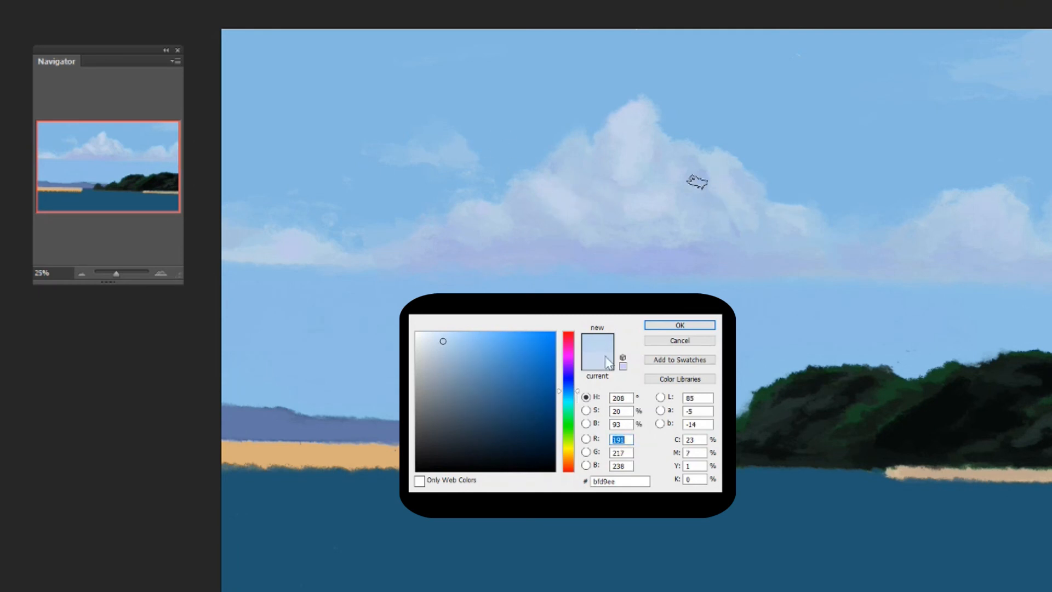
pyautogui.click(680, 326)
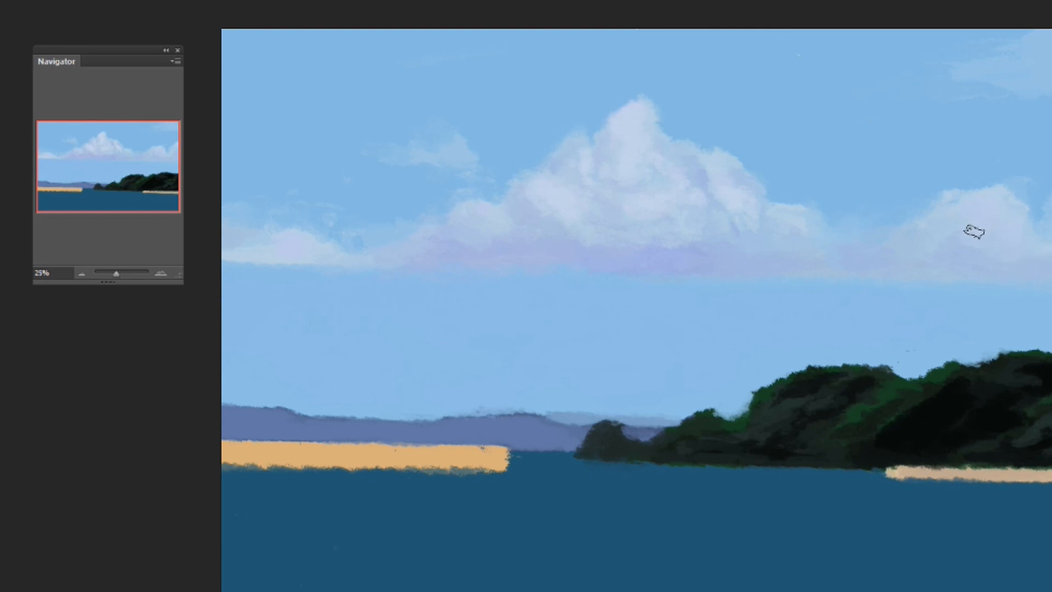
# Step: Lighten the far-right cloud with its sampled colour, and soften the main cloud's lavender base with sampled base and sky tones
pyautogui.keyDown('alt'); pyautogui.click(977, 213); pyautogui.keyUp('alt')
pyautogui.press('l')
pyautogui.keyDown('alt'); pyautogui.click(608, 259); pyautogui.keyUp('alt')
pyautogui.keyDown('alt'); pyautogui.click(628, 302); pyautogui.keyUp('alt')
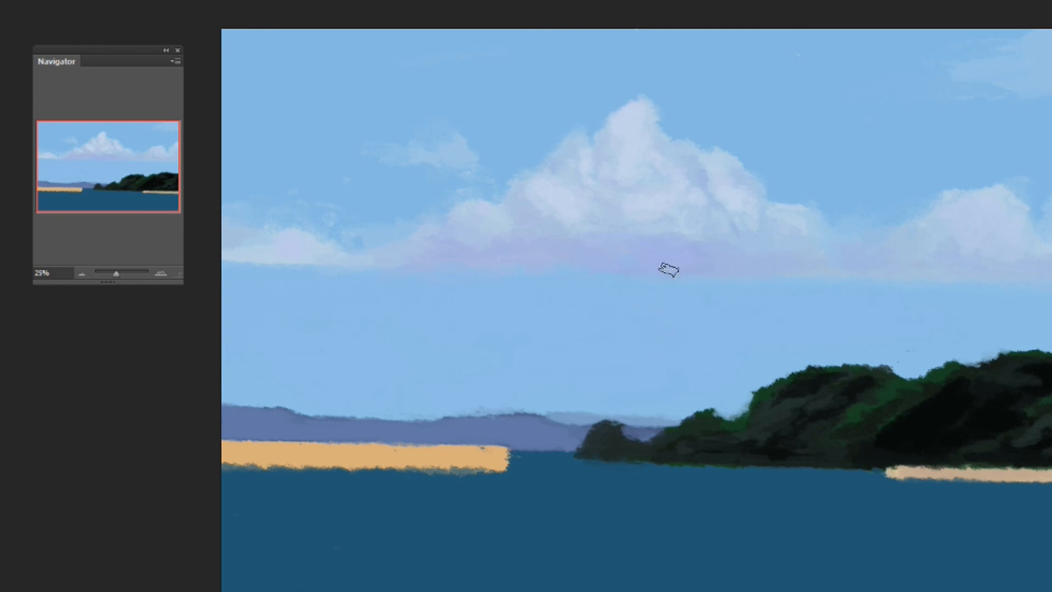
# Step: Paint near-white highlights on the main and far-left clouds, and blend the main cloud's left shoulder with sampled lilac
pyautogui.keyDown('alt'); pyautogui.click(624, 255); pyautogui.keyUp('alt')
pyautogui.keyDown('alt'); pyautogui.click(544, 242); pyautogui.keyUp('alt')
pyautogui.click(629, 154)
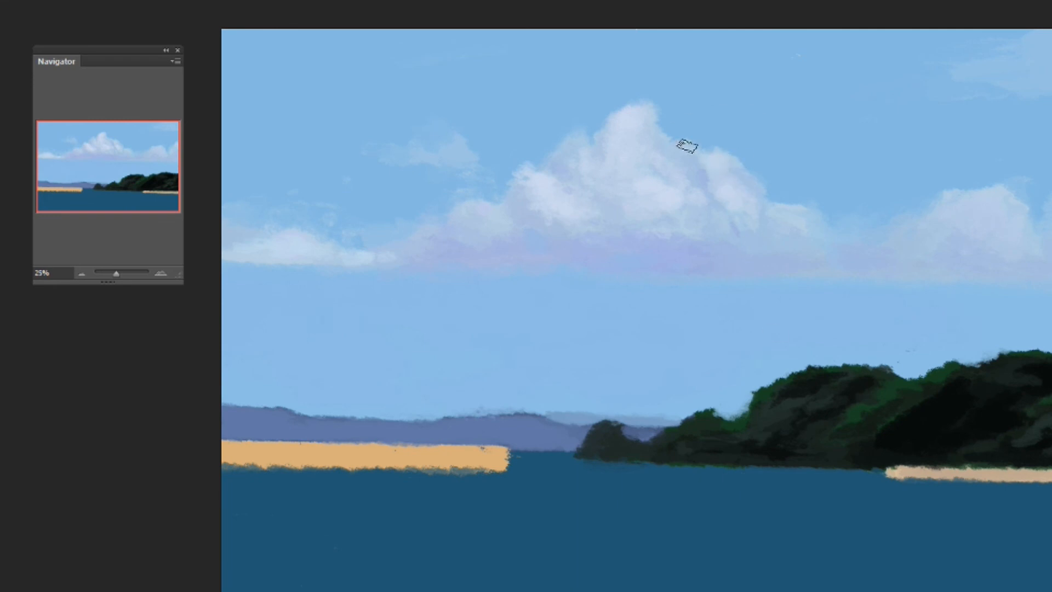
pyautogui.keyDown('alt'); pyautogui.click(497, 251); pyautogui.keyUp('alt')
pyautogui.moveTo(473, 217)
pyautogui.mouseDown()
pyautogui.moveTo(481, 235)
pyautogui.moveTo(504, 217)
pyautogui.moveTo(494, 197)
pyautogui.mouseUp()
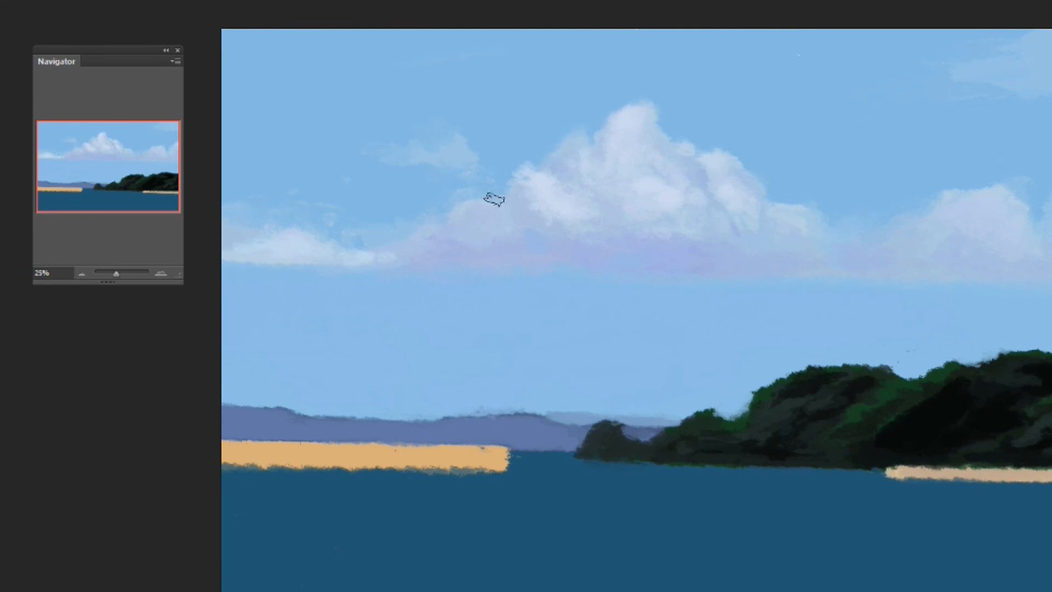